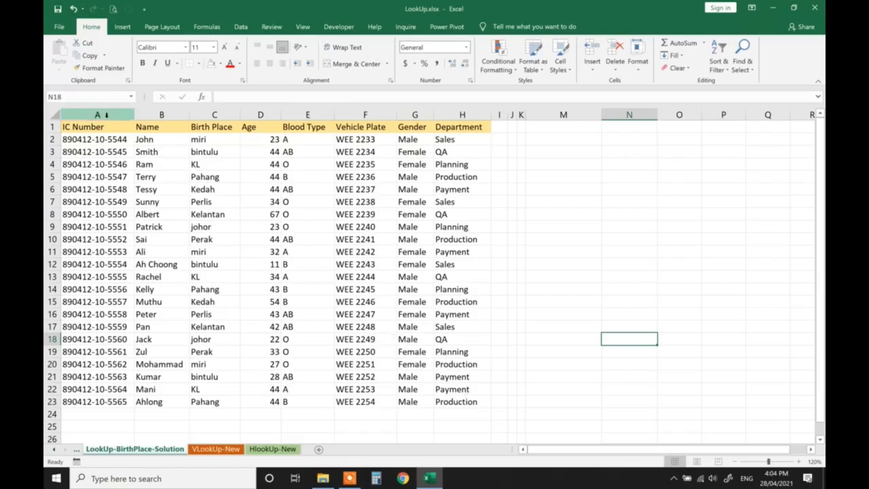
- Copy the header row A1:H1 and paste it transposed into the cells starting at M2
click(102, 126)
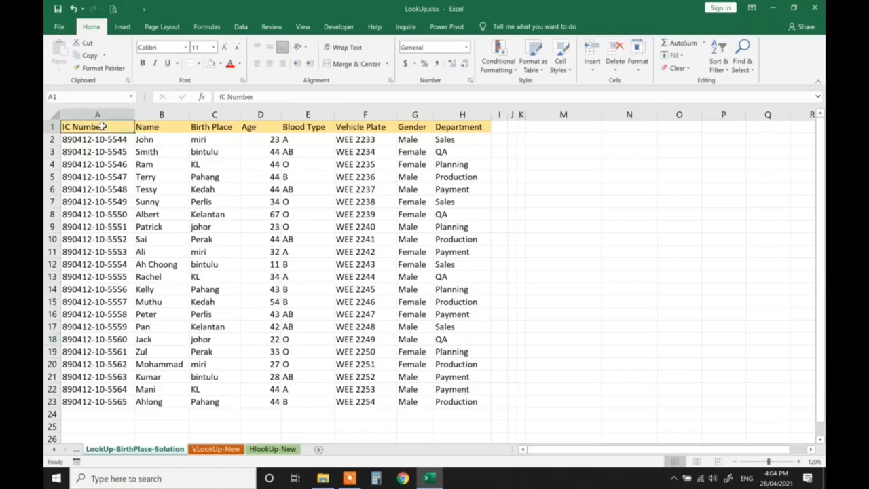
shift+click(448, 131)
key(ctrl+c)
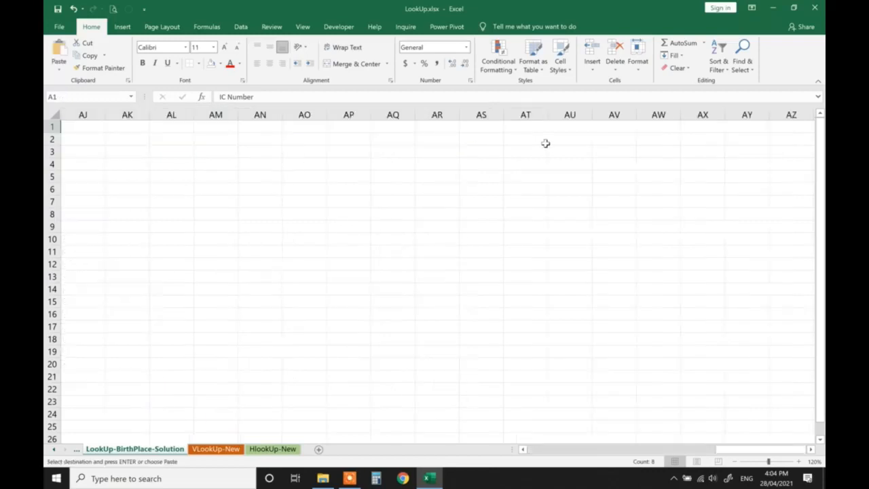
click(543, 140)
right_click(543, 140)
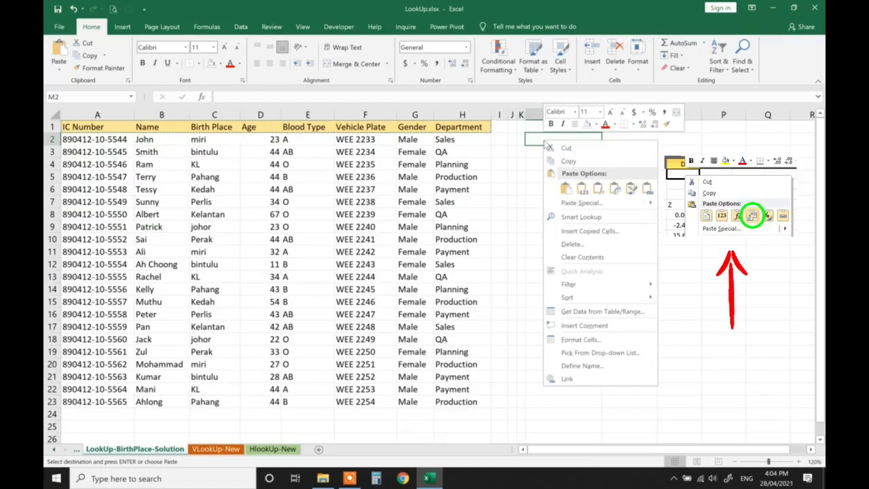
click(617, 185)
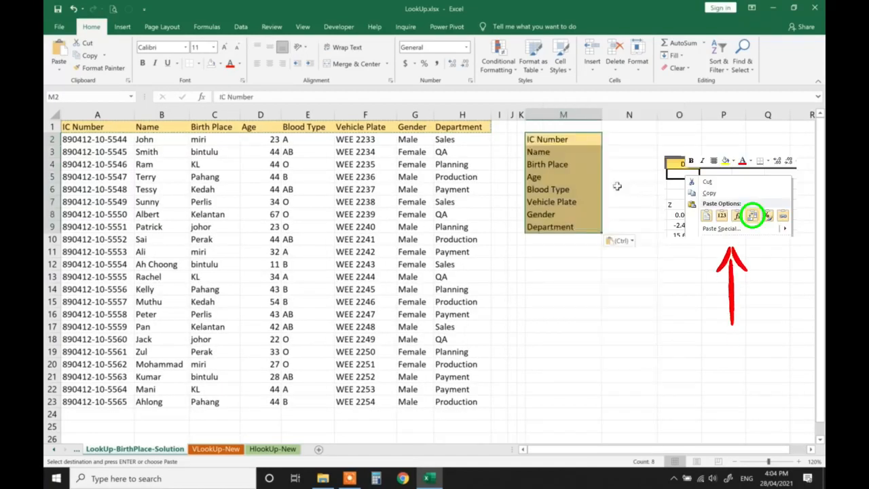
click(588, 301)
click(568, 140)
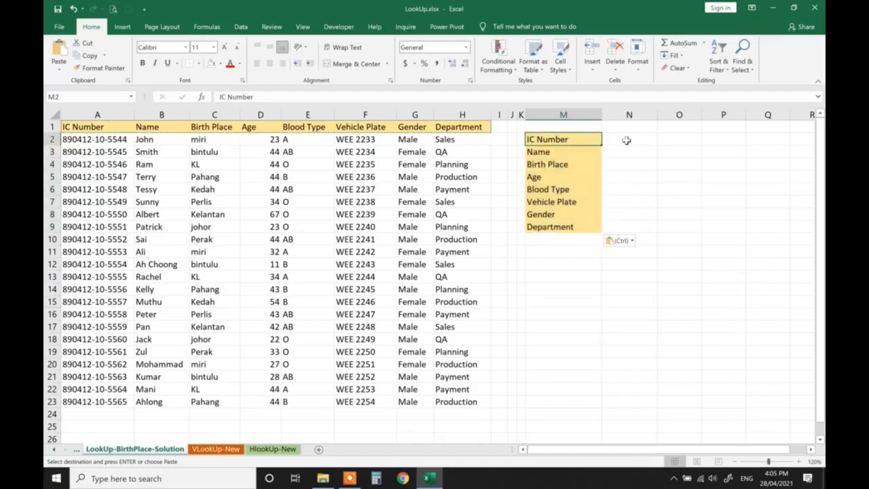
click(626, 140)
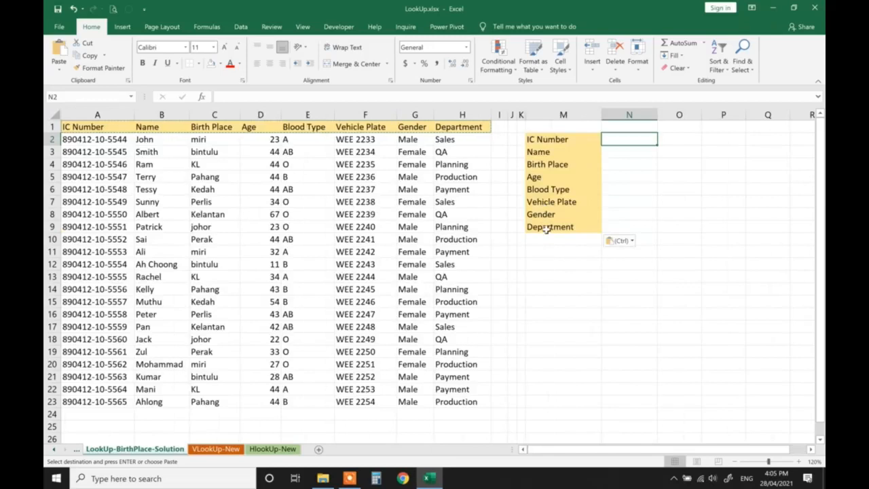
click(500, 213)
key(Escape)
click(641, 143)
click(201, 97)
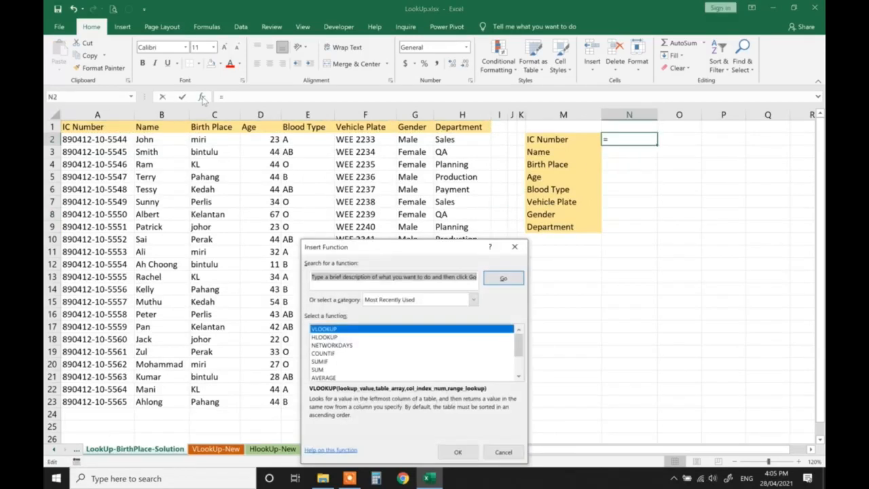
click(457, 453)
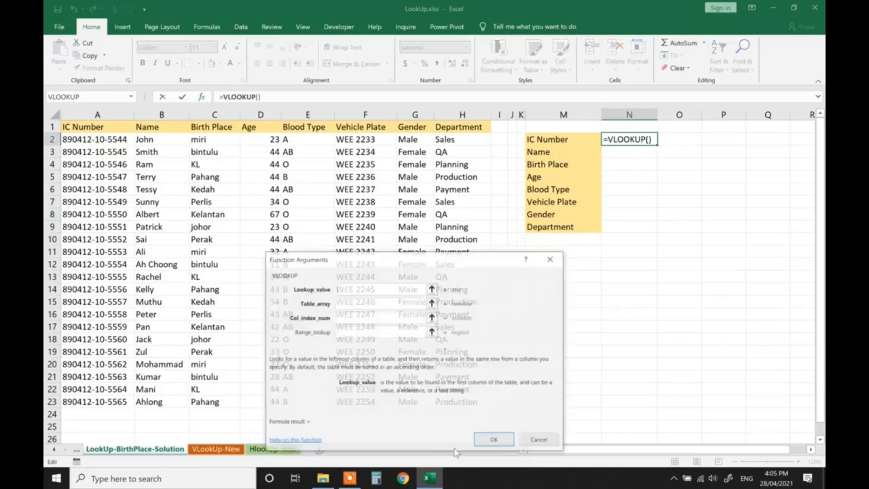
key(Escape)
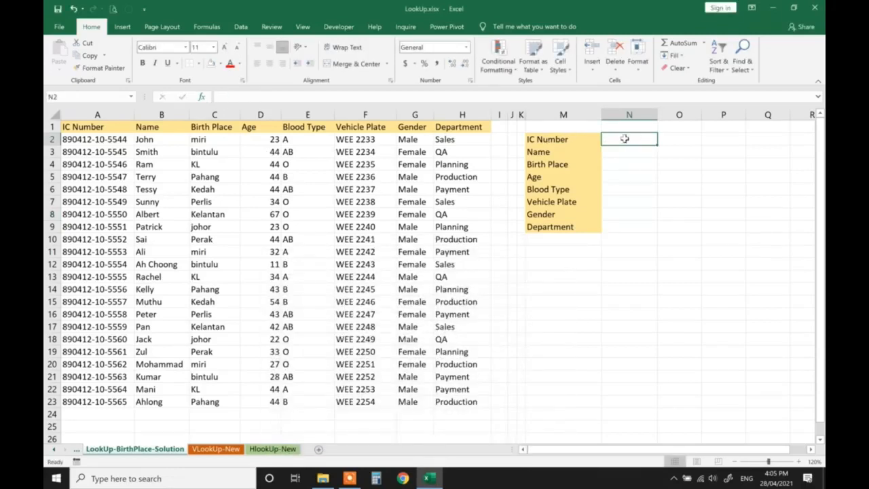
- Copy the first record's IC number from A2 into N2, beside the IC Number label
click(119, 139)
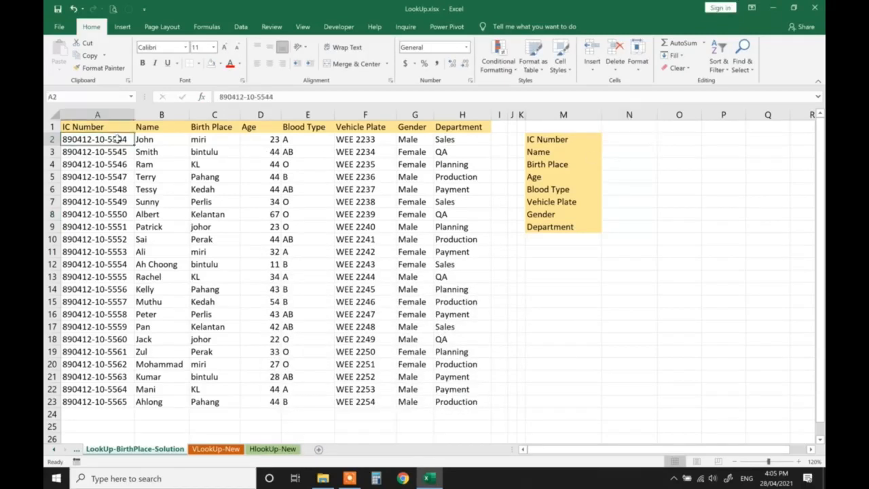
key(ctrl+c)
click(631, 143)
click(631, 143)
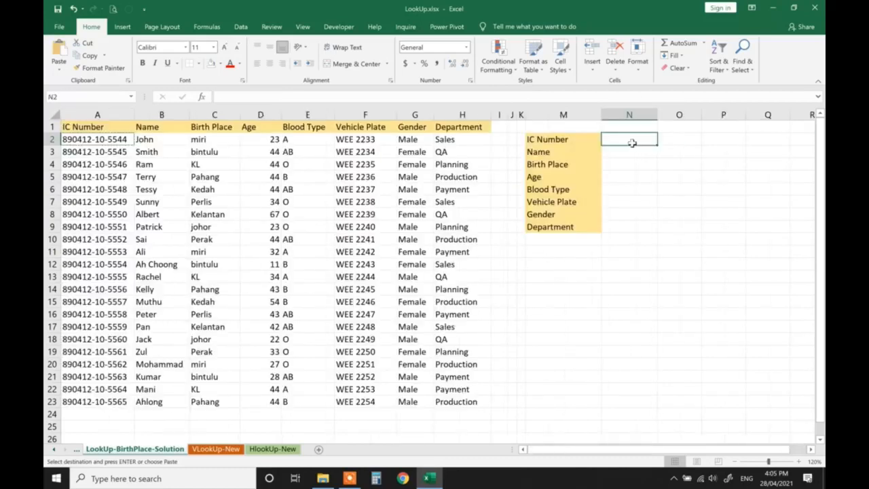
key(ctrl+v)
key(Return)
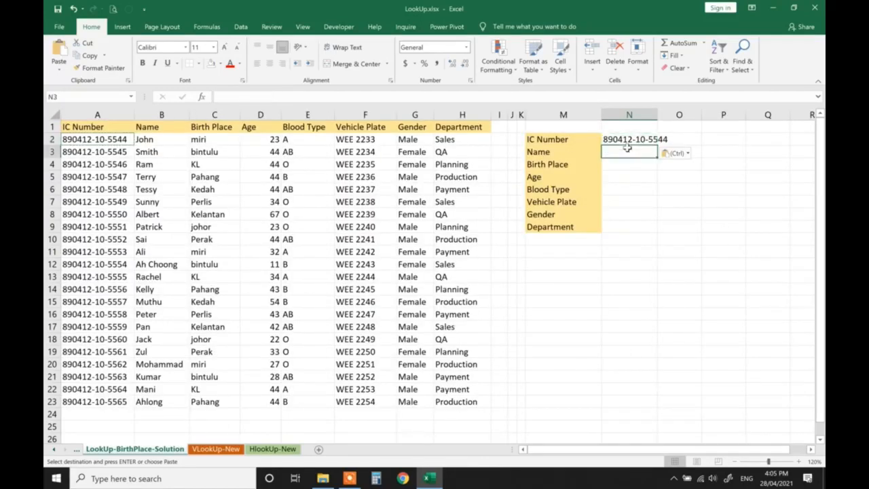
key(Escape)
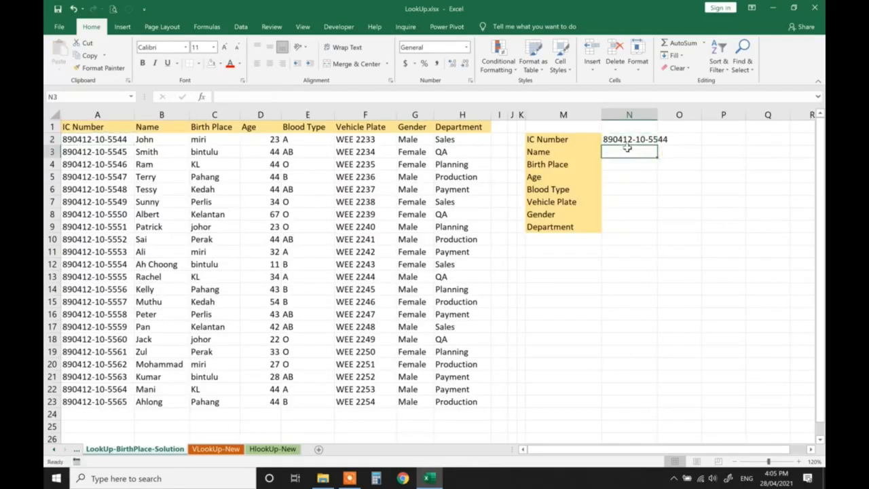
- Insert a VLOOKUP function in N3 with N2 as the lookup value and A1:H23 as the table array
click(208, 97)
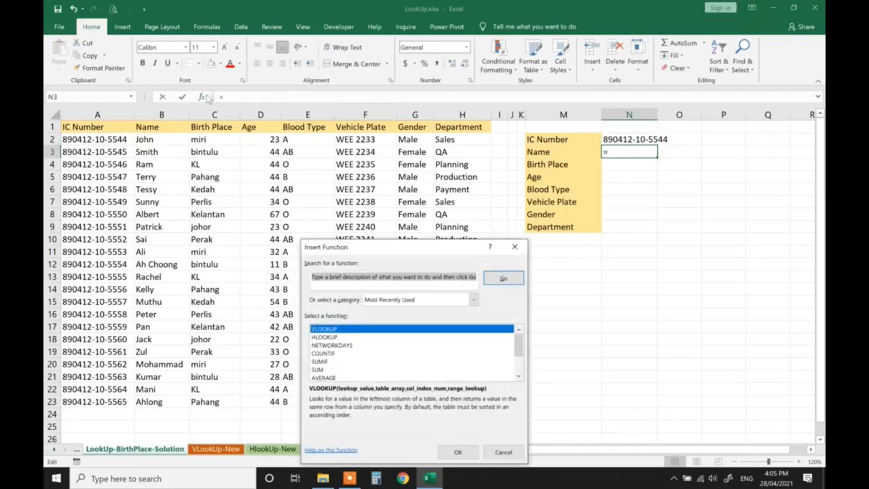
click(457, 453)
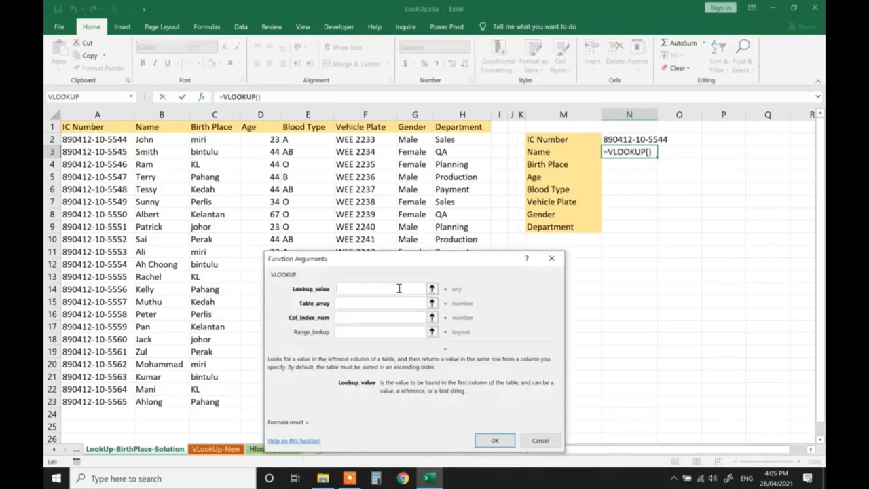
click(630, 138)
click(360, 302)
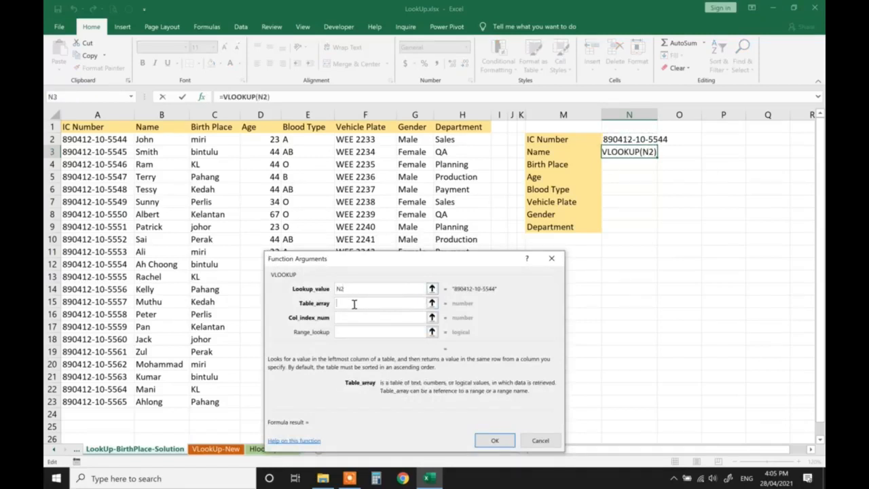
drag(87, 127, 465, 399)
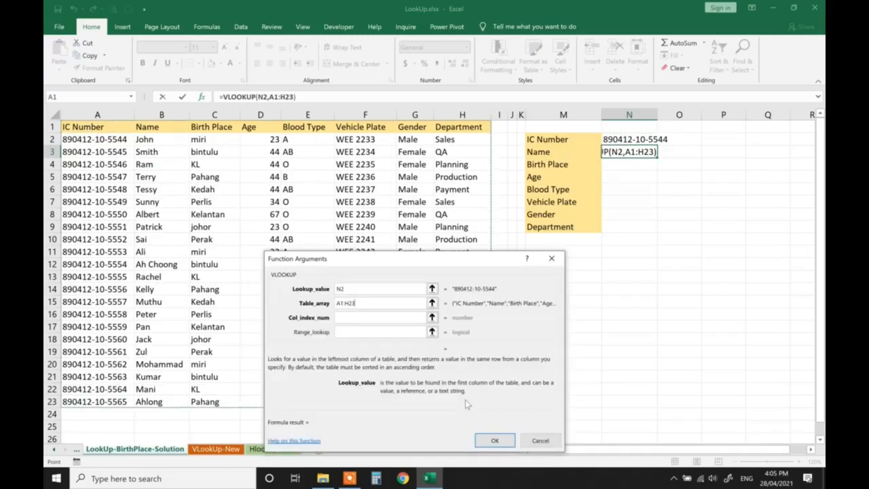
- Complete the VLOOKUP in N3 with column index 2 and range lookup 0
click(361, 319)
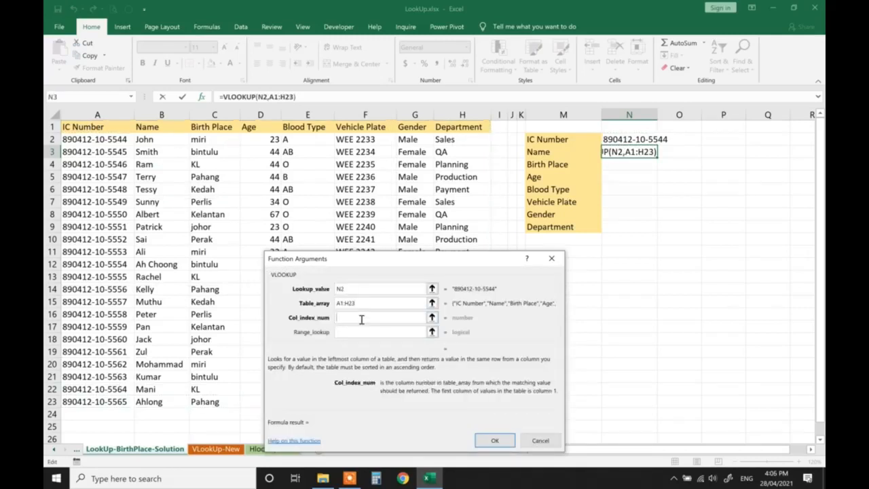
text(2)
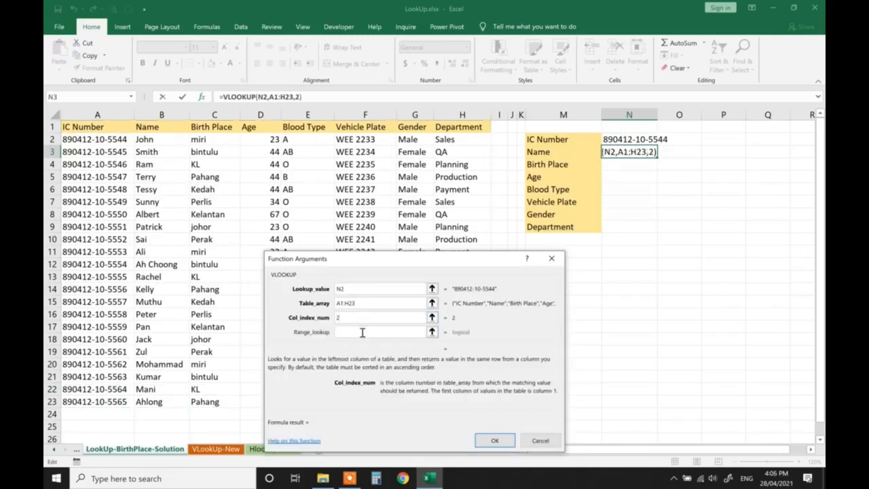
click(362, 332)
text(0)
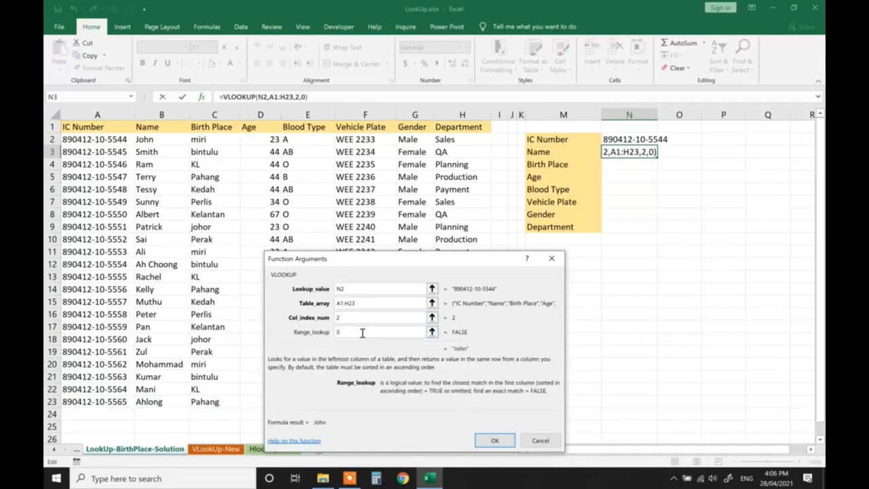
click(494, 440)
scroll(576, 295, down, 3)
scroll(576, 295, up, 3)
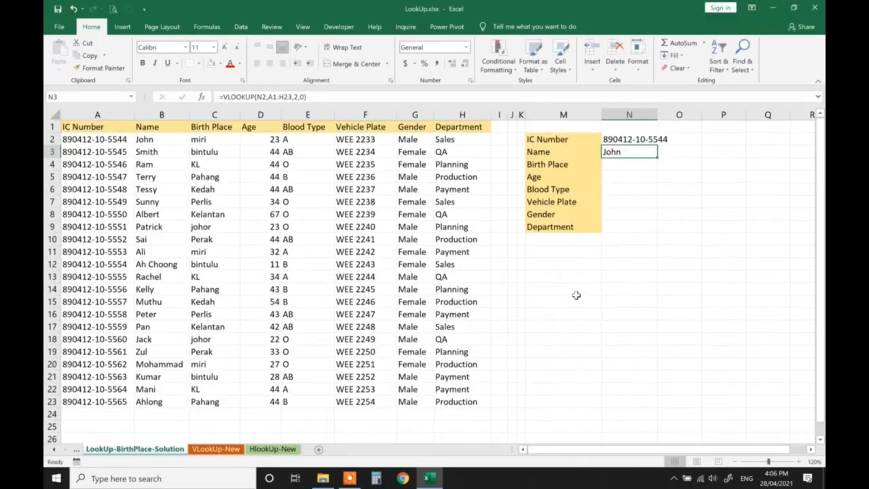
- Edit the IC number in N2 so that it matches the second record in row 3
click(626, 140)
key(F2)
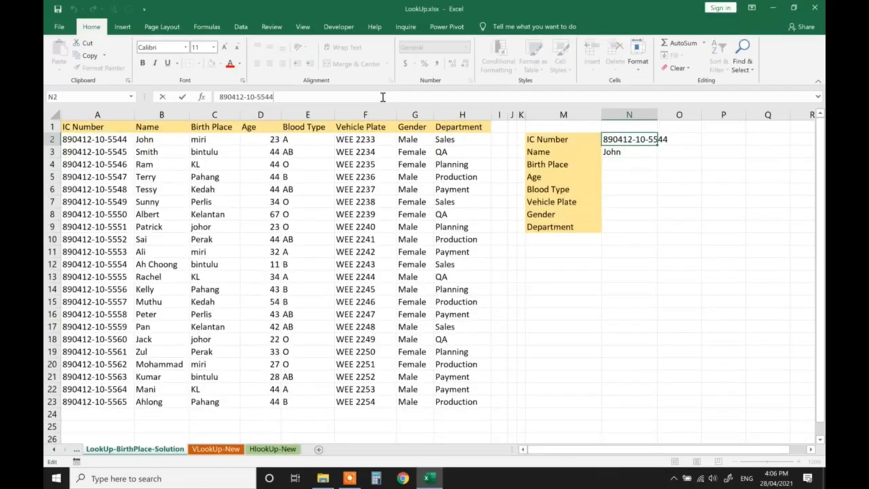
key(BackSpace)
key(BackSpace)
text(45)
key(Return)
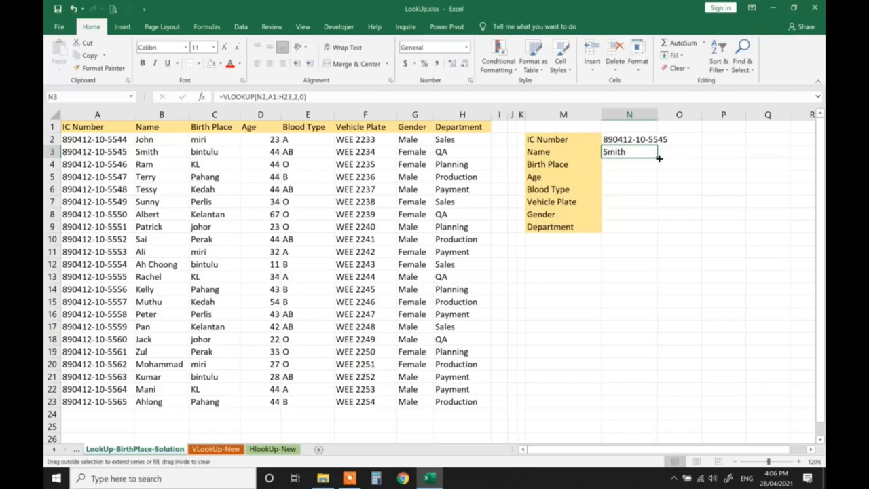
- Fill the VLOOKUP formula from N3 down to the Department row in N9
drag(659, 157, 656, 237)
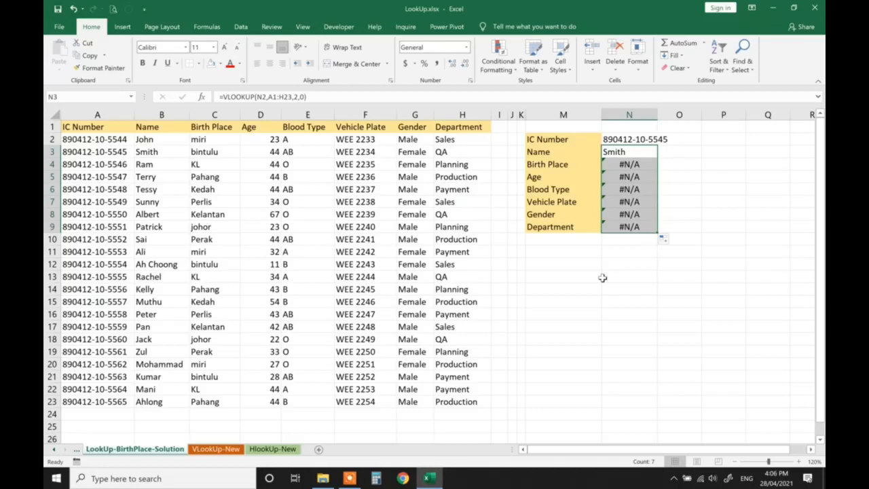
click(642, 164)
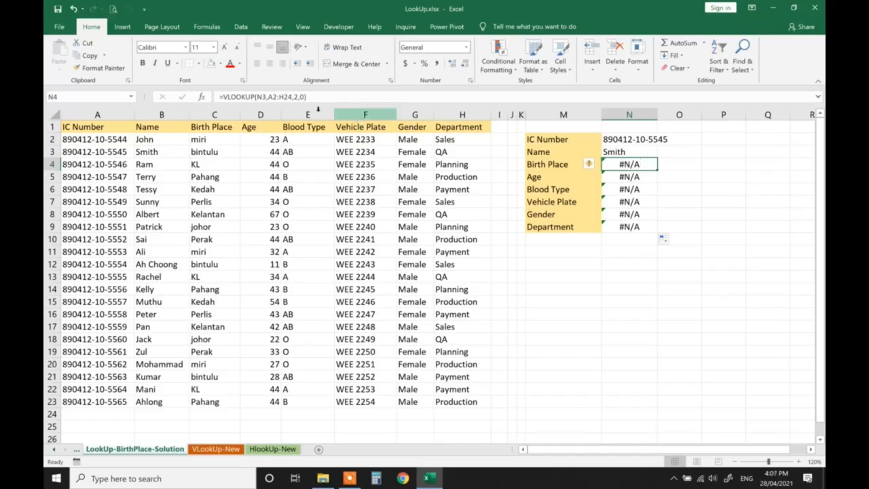
- Copy the formula text from N4 into a new text box below the transposed lookup table
drag(311, 97, 214, 102)
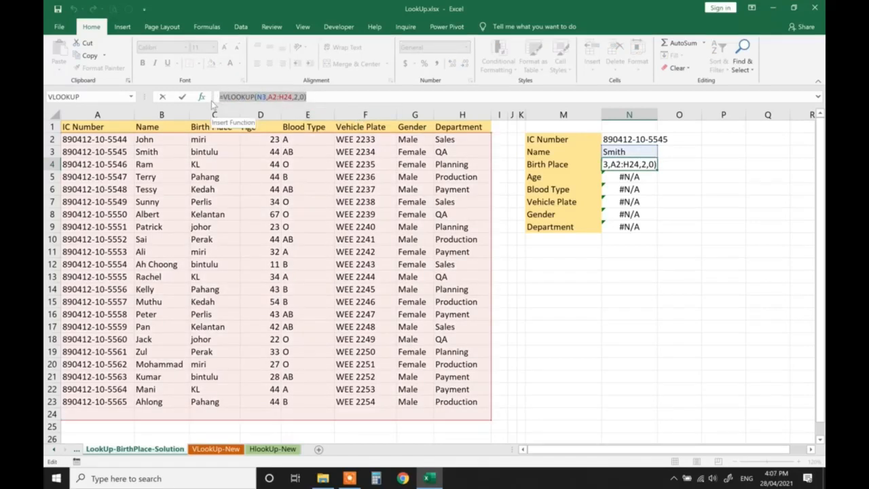
key(Escape)
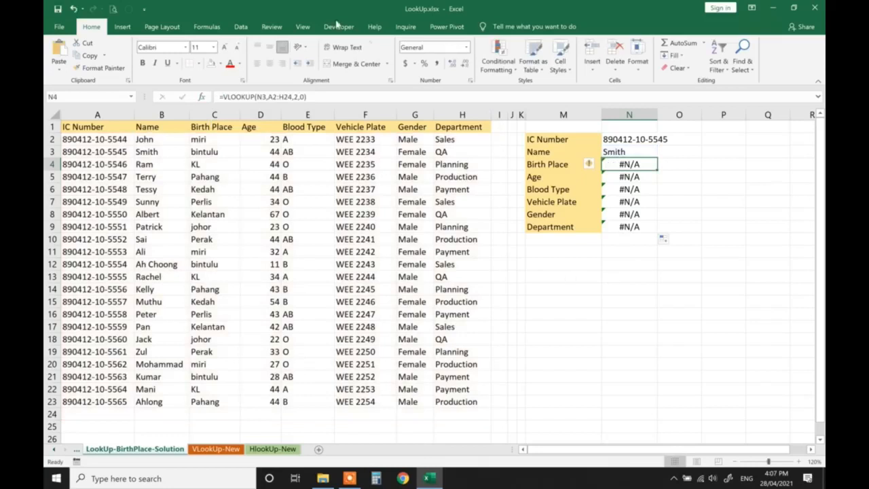
click(123, 28)
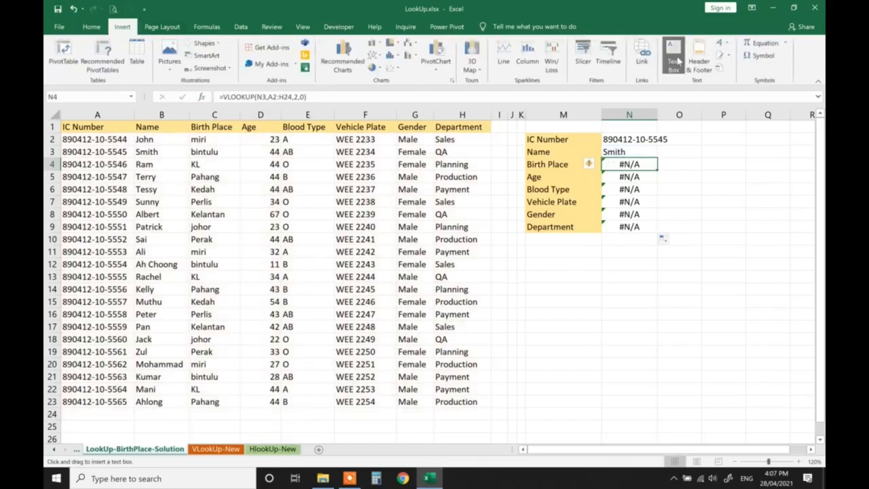
click(543, 279)
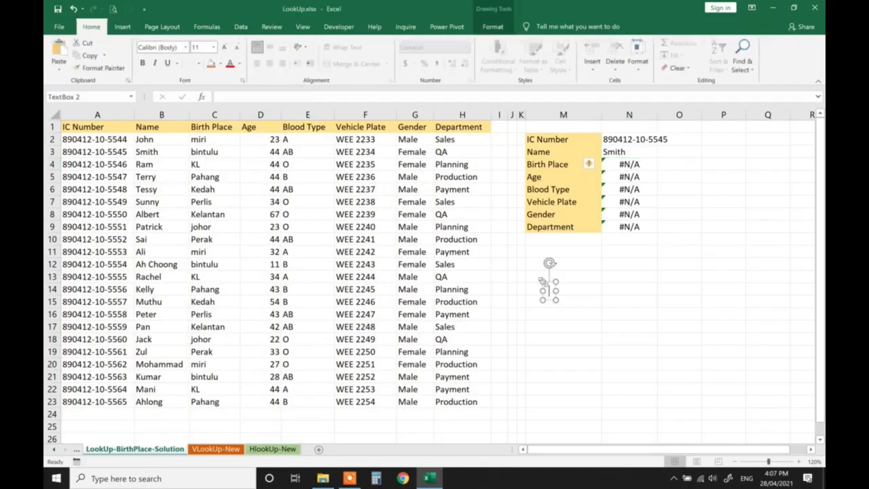
key(ctrl+v)
key(ctrl+a)
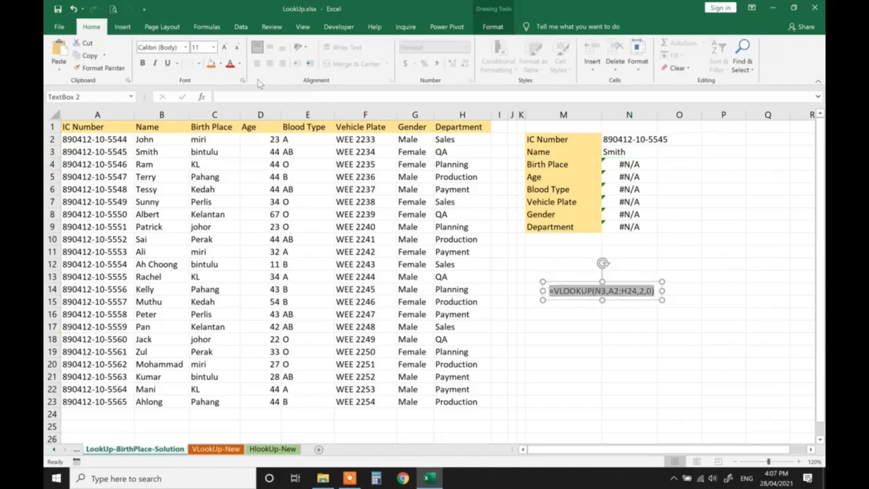
- Enlarge the formula text in the text box to font size 16
click(225, 48)
click(224, 47)
click(225, 48)
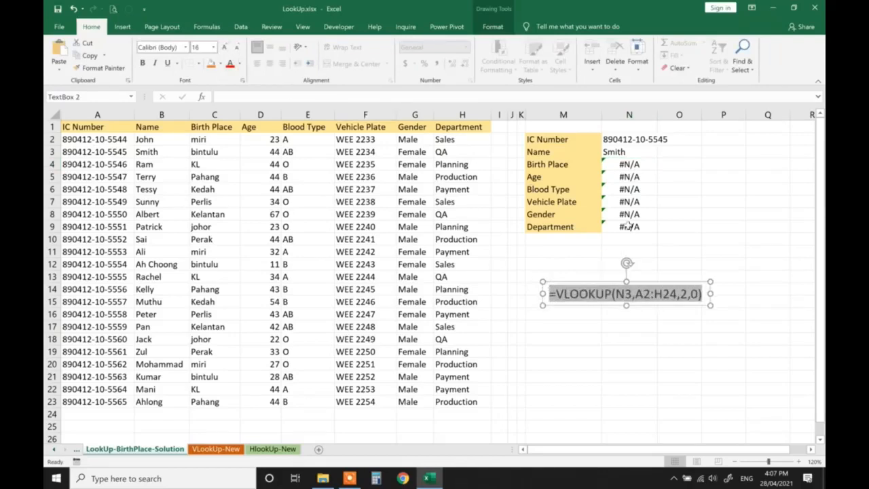
click(670, 251)
- Make the lookup value in the Name row's VLOOKUP formula in N3 an absolute reference, $N$2
click(614, 152)
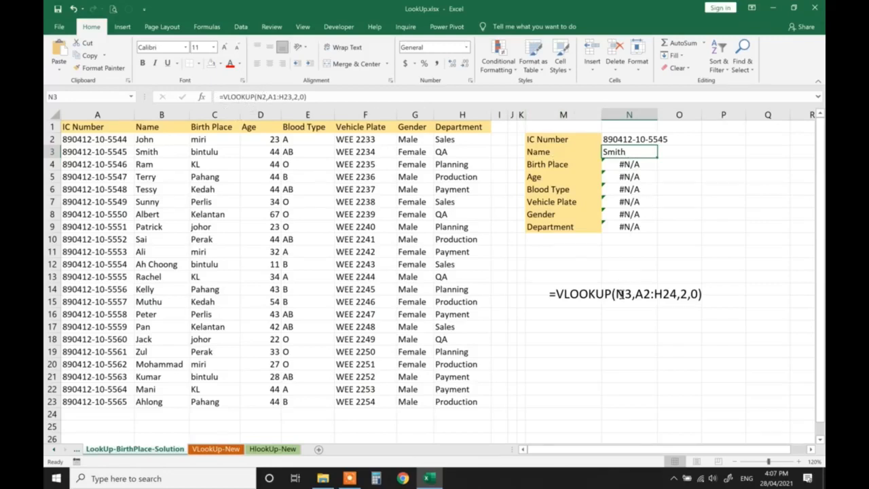
click(621, 140)
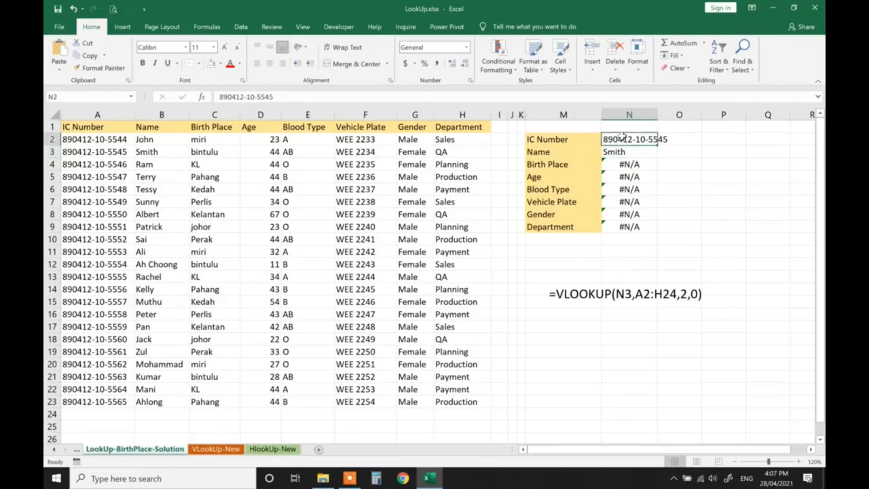
click(625, 151)
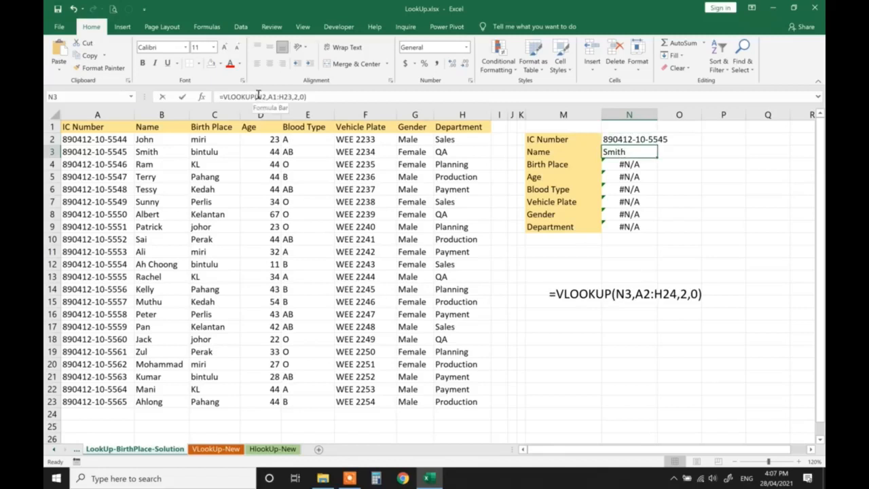
click(258, 97)
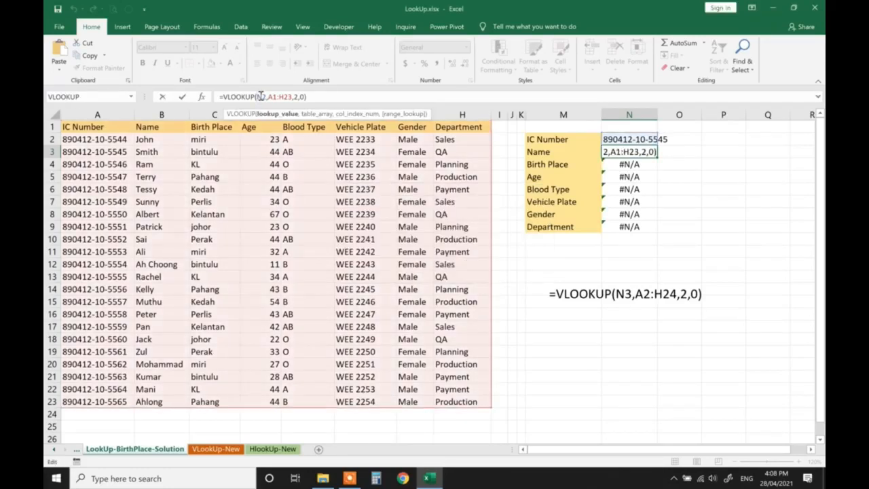
text($N)
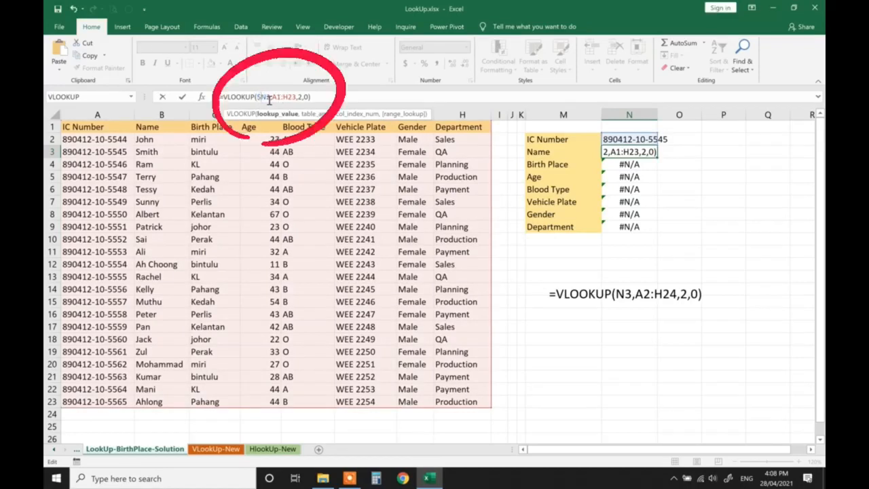
text($)
- Make the table range in N3's formula absolute as $A$1:$H$23, and fill the formula down to N9
mouse_move(277, 98)
mouse_down()
mouse_move(304, 98)
mouse_move(286, 98)
mouse_up()
click(280, 97)
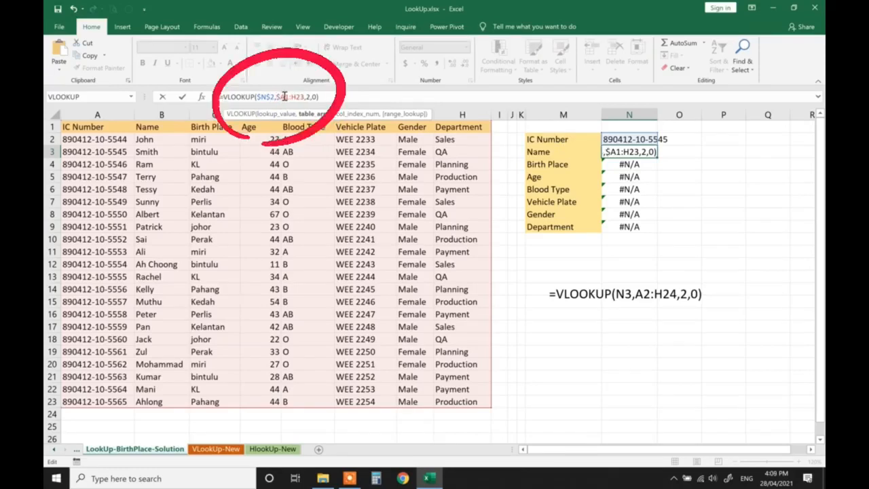
key(F4)
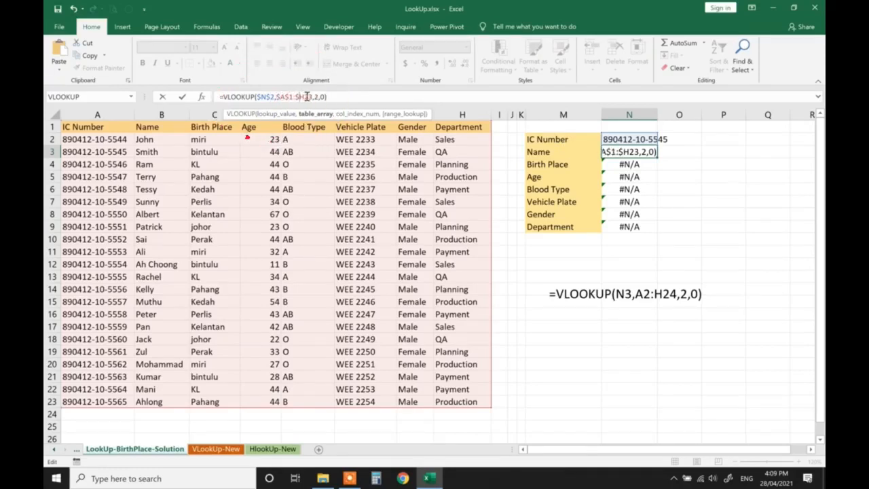
click(304, 97)
key(F4)
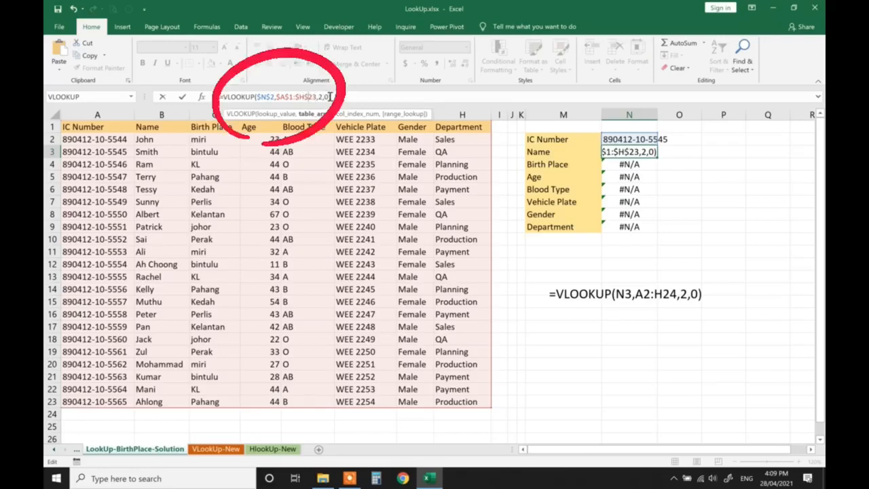
key(Return)
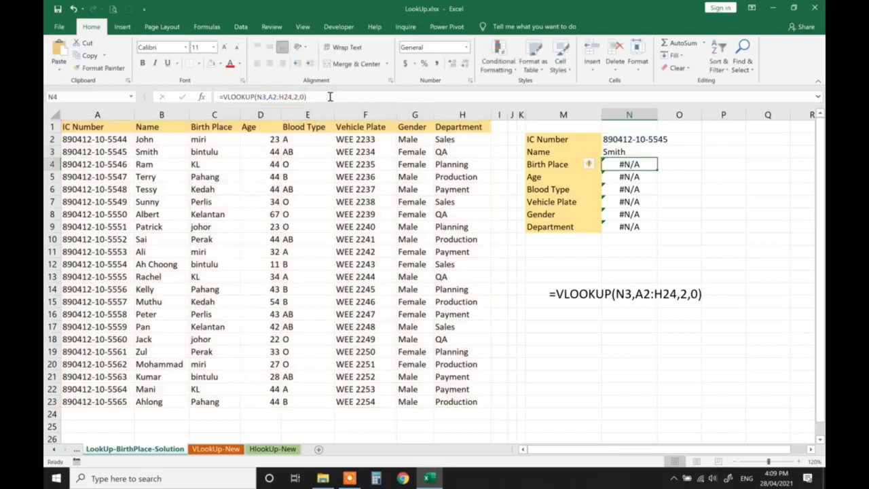
click(615, 152)
drag(657, 157, 658, 226)
- Set the column index of the Birth Place formula in N4 to 3
click(628, 164)
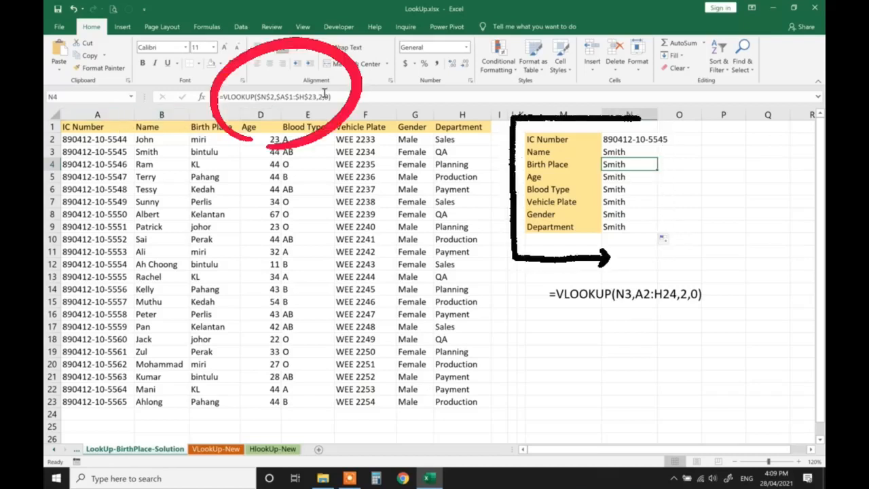
click(325, 97)
key(Left)
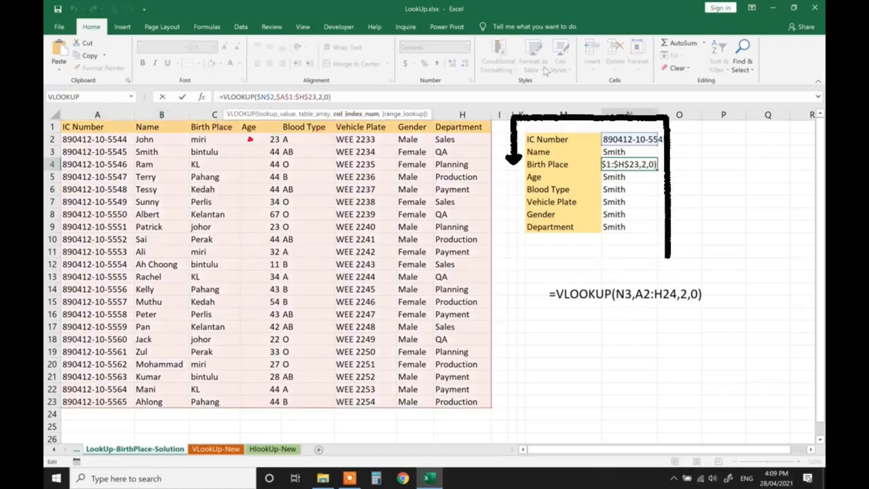
key(BackSpace)
text(3)
key(Return)
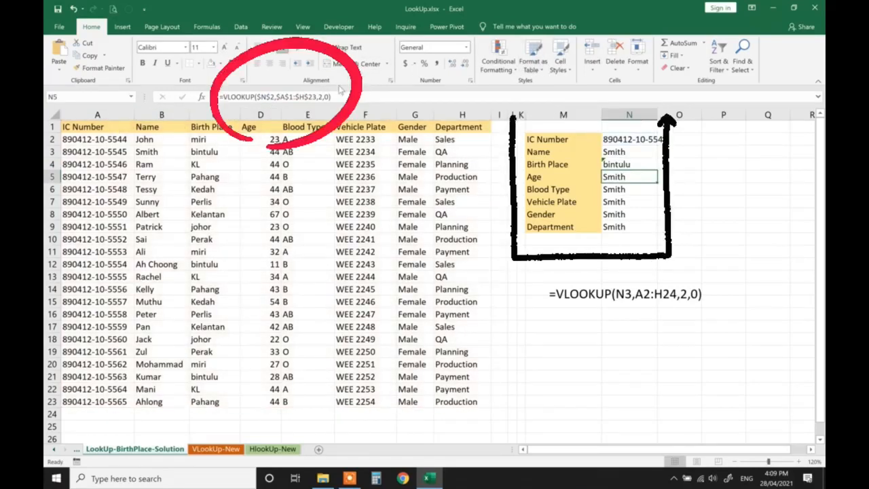
- Set the column index of the Age formula in N5 to 4
click(324, 97)
key(Left)
key(BackSpace)
text(4)
key(Return)
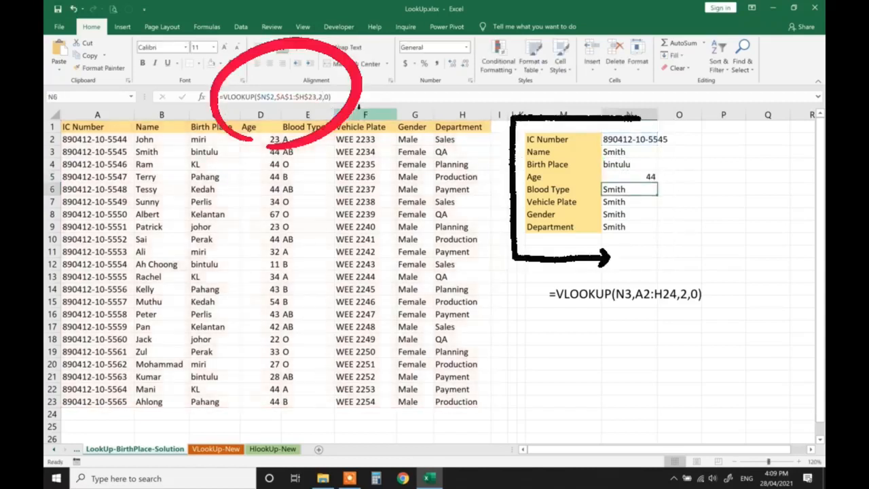
- Set the column index of the Blood Type formula in N6 to 5
click(324, 97)
key(Left)
key(BackSpace)
text(5)
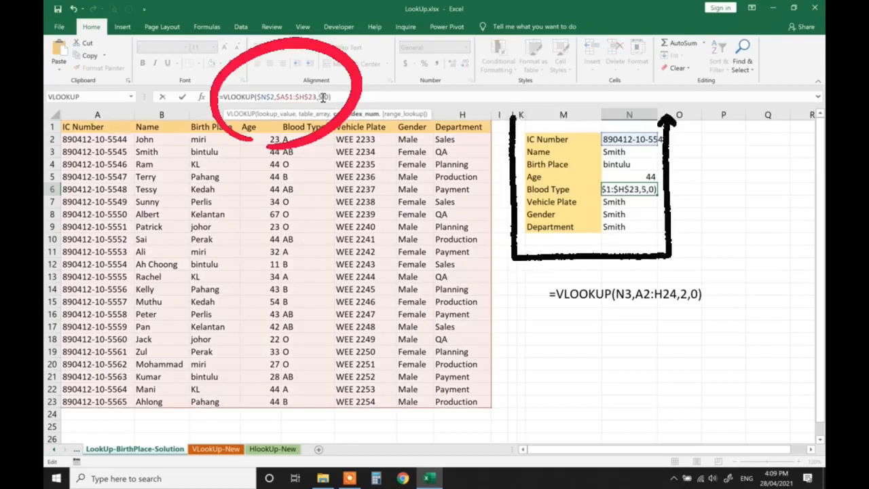
key(Return)
- Set the column index of the Vehicle Plate formula in N7 to 6
click(324, 97)
key(Left)
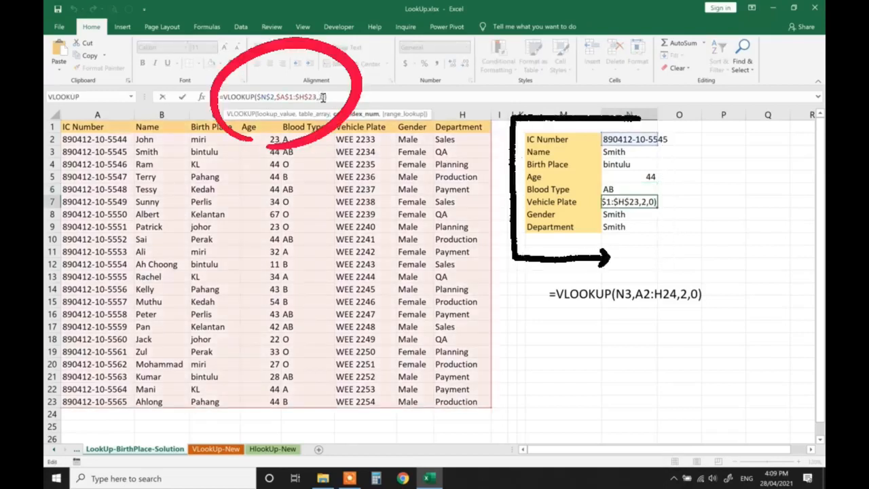
key(BackSpace)
text(6)
key(Return)
- Set the column index of the Gender formula in N8 to 7
click(324, 97)
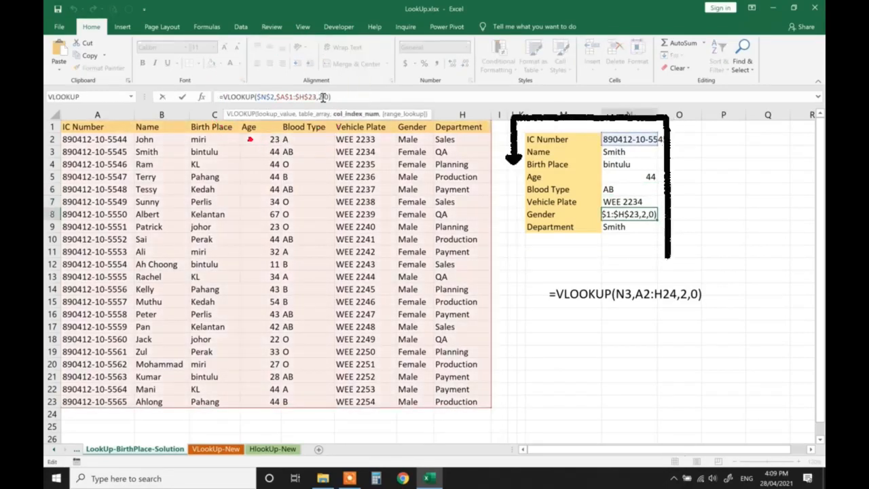
key(Left)
key(BackSpace)
text(7)
key(Return)
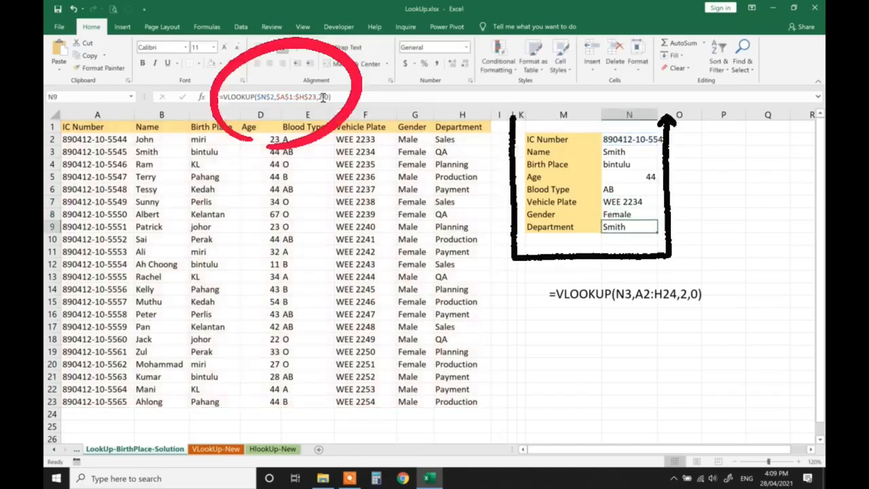
- Set the column index of the Department formula in N9 to 8
click(324, 98)
key(Left)
key(BackSpace)
text(8)
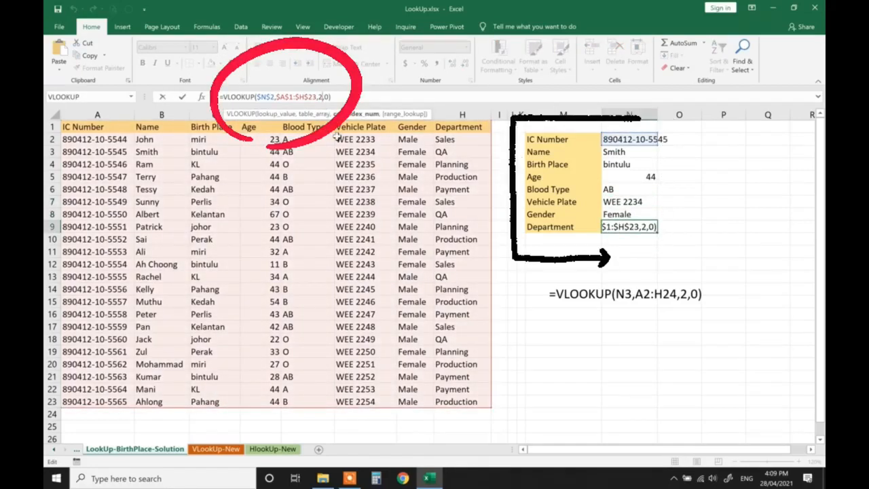
key(Return)
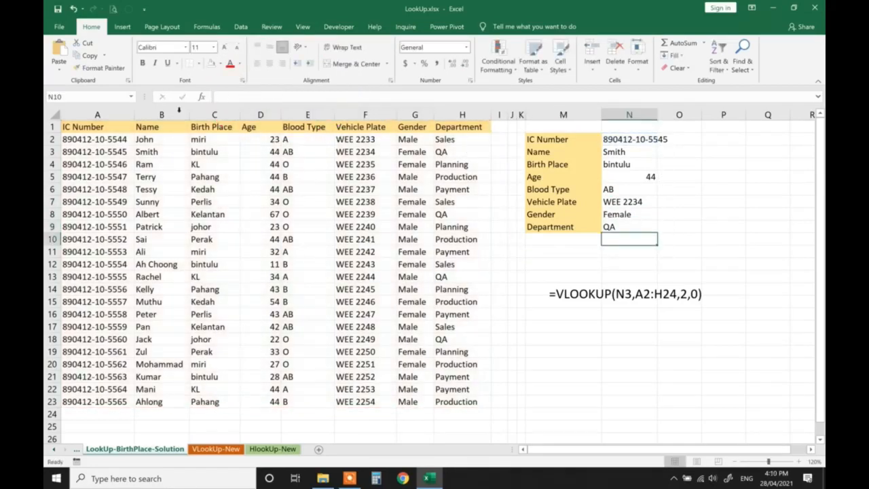
- Review the function arguments of the VLOOKUP formula in N3
click(621, 151)
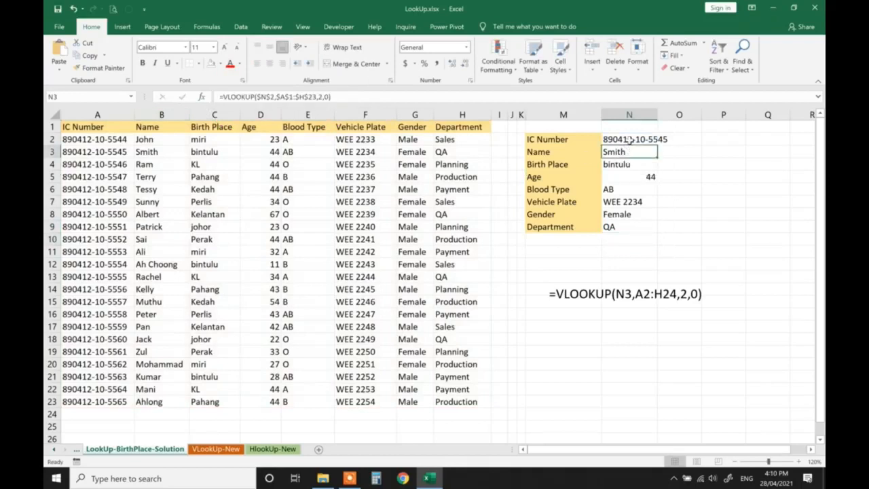
click(203, 97)
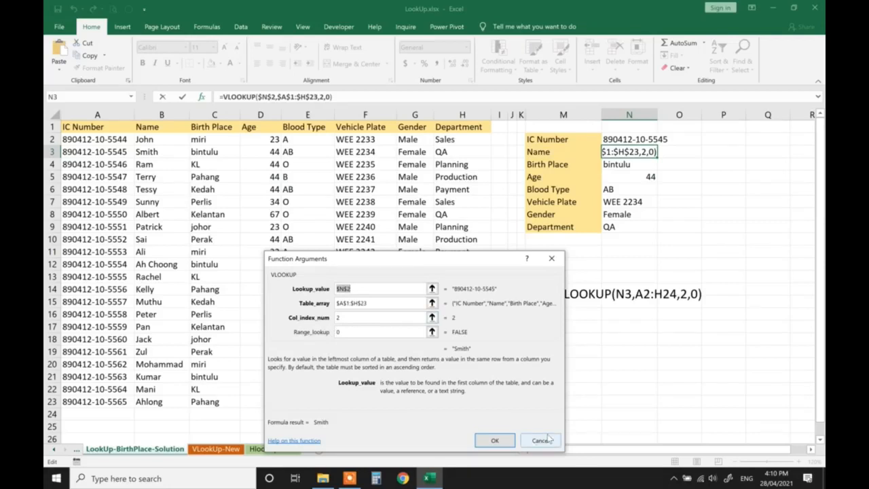
click(506, 440)
- Examine the table's columns one by one from Name in B to Department in H to check their index order
click(543, 155)
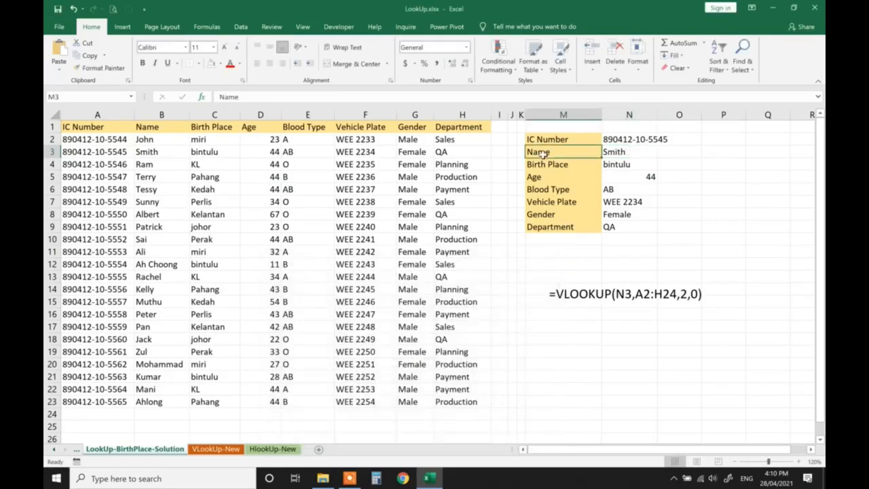
click(159, 115)
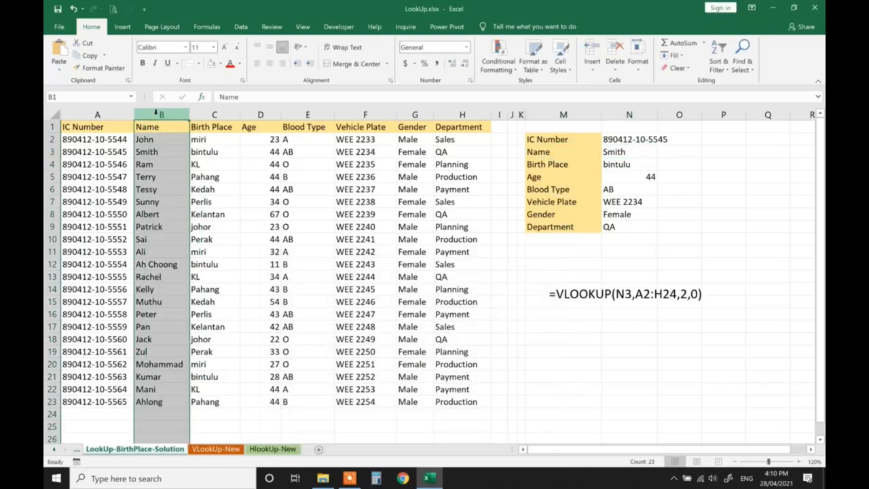
click(213, 115)
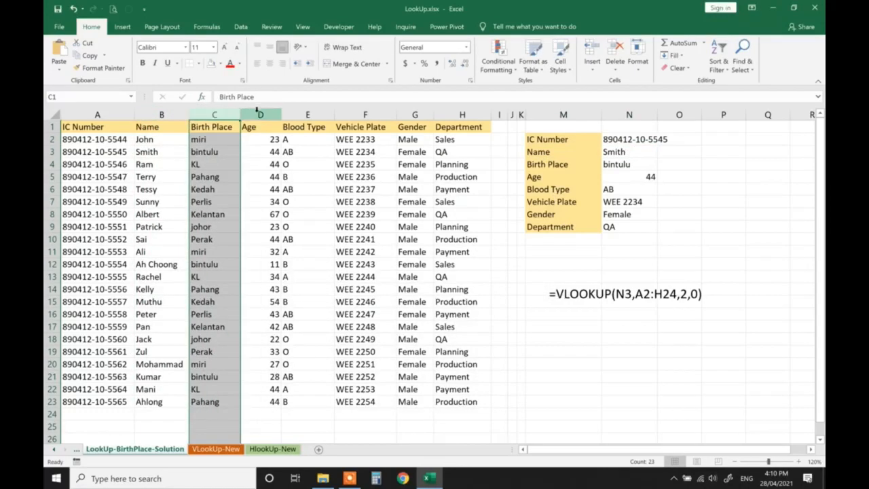
click(259, 114)
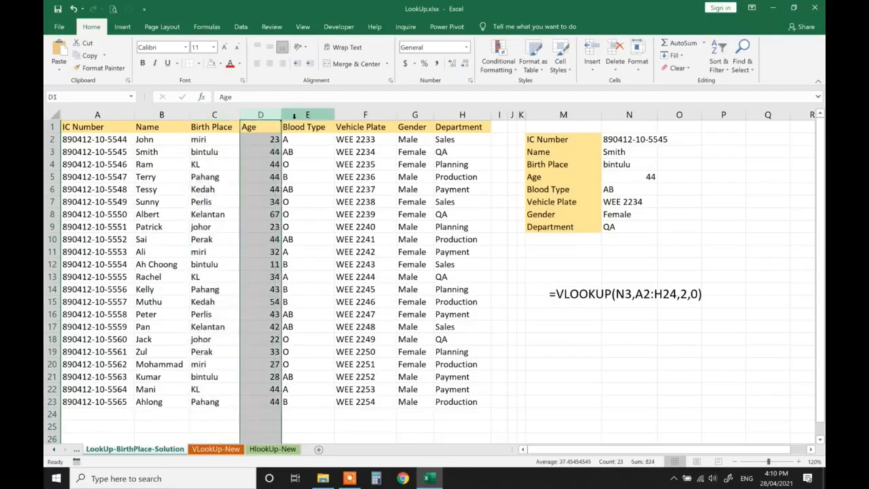
click(294, 115)
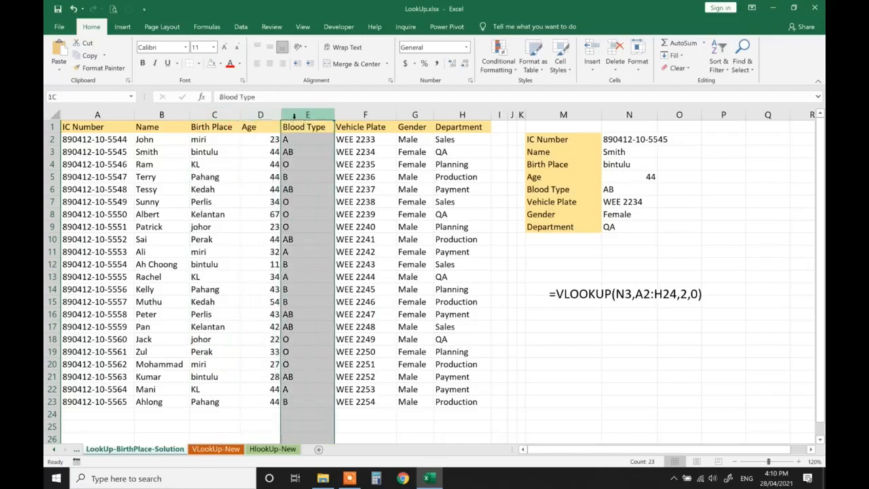
click(362, 116)
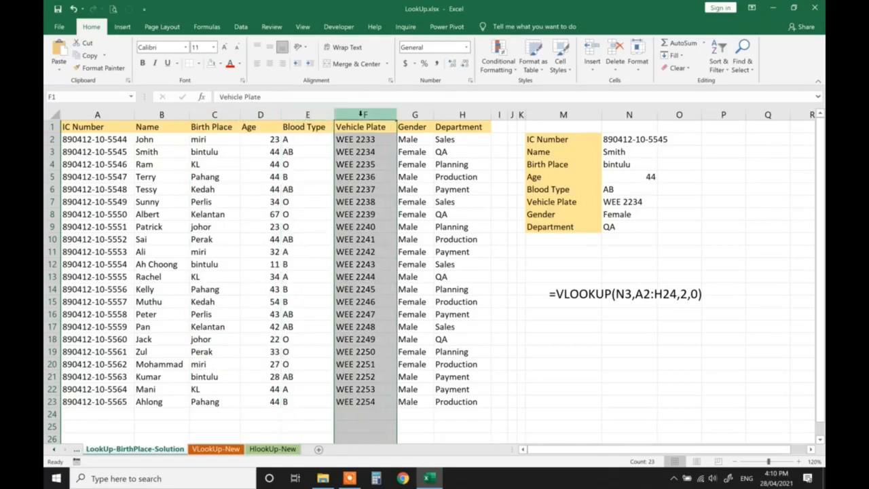
click(415, 114)
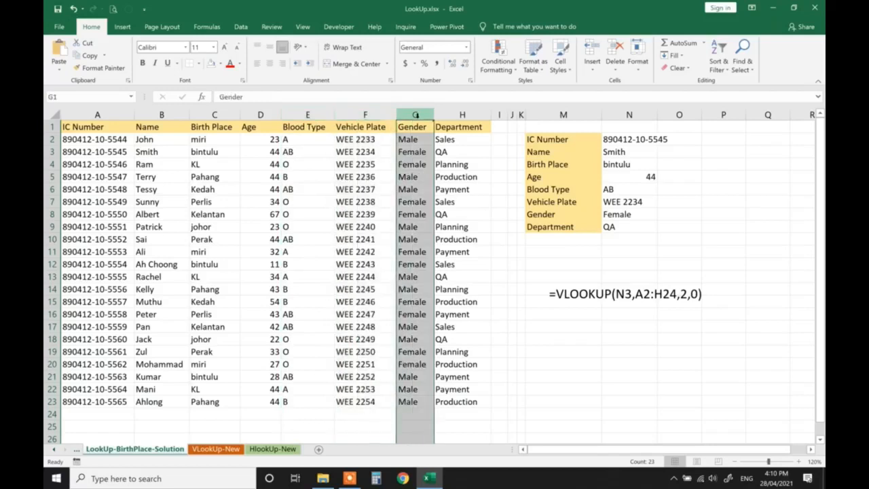
click(464, 116)
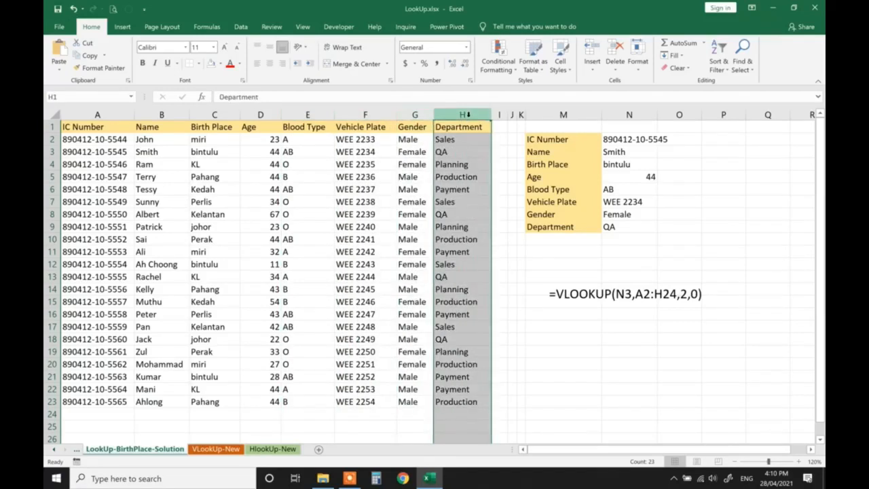
- Left-align the lookup results in N2:N9
drag(611, 140, 614, 226)
click(256, 63)
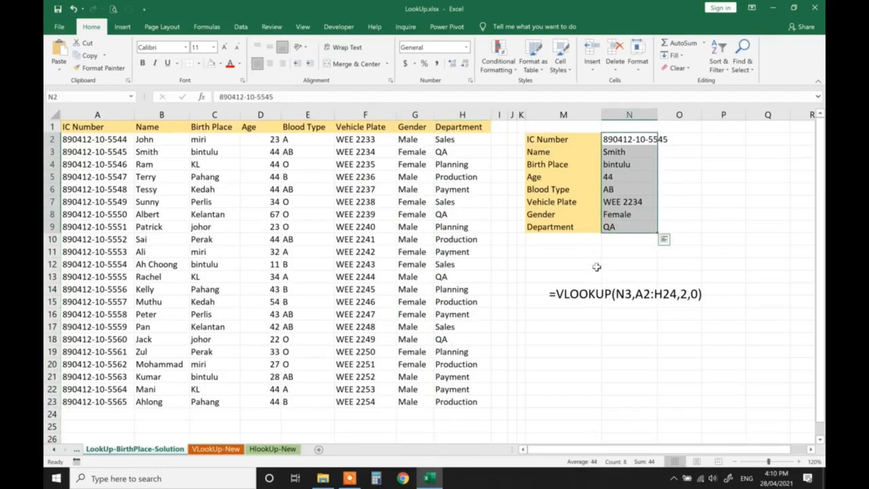
click(560, 264)
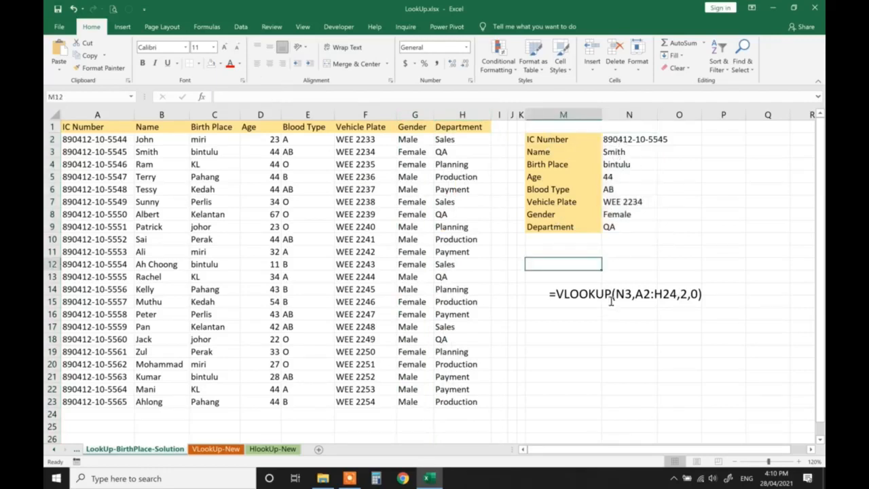
- Move the text box directly below the lookup form and replace its text with the formula copied from N3
click(616, 153)
drag(355, 94, 225, 90)
drag(631, 298, 649, 234)
triple_click(636, 300)
text(=VLOOKUP($N$2,$A$1:$H$23,2,0))
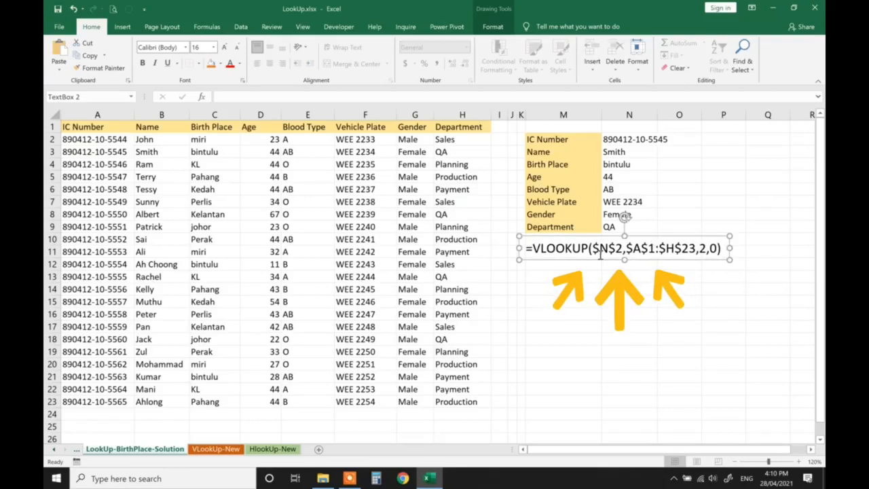
- Highlight the column index 2 within the formula text in the text box
scroll(621, 246, right, 3)
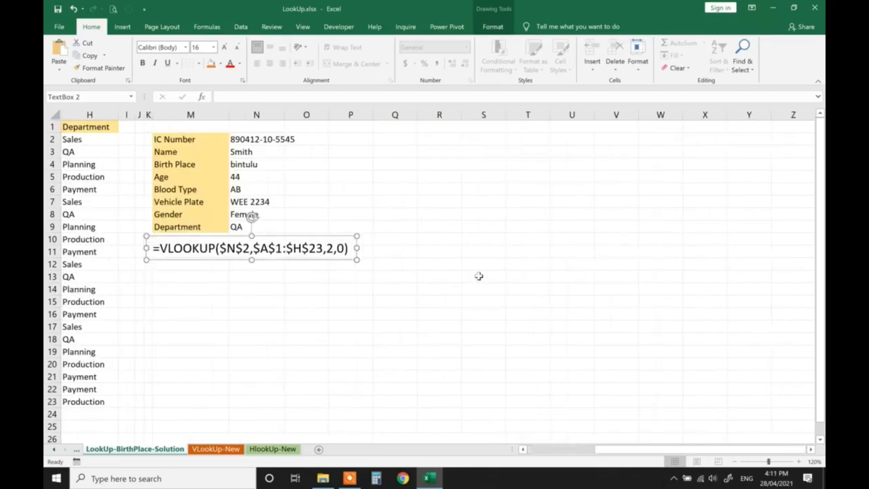
scroll(344, 289, left, 3)
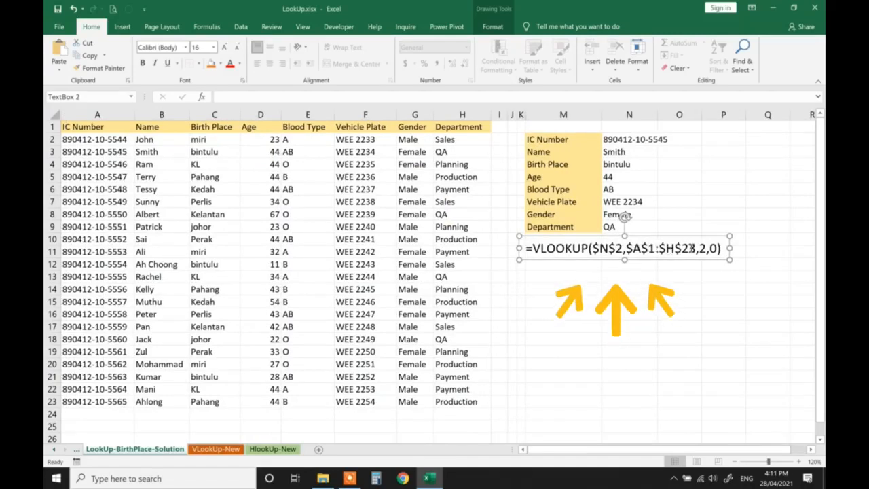
double_click(703, 248)
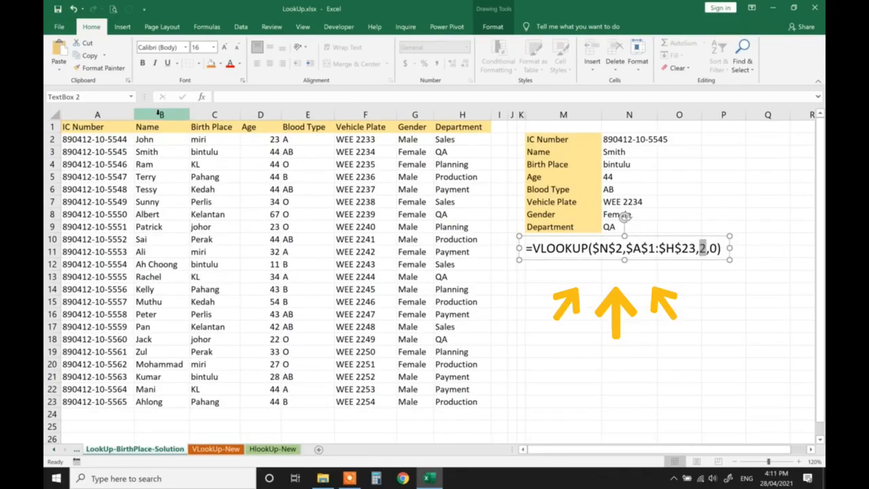
- Examine the table columns from Name in B through Department in H to match them with the formula's column index
click(163, 114)
click(214, 114)
click(254, 114)
click(308, 114)
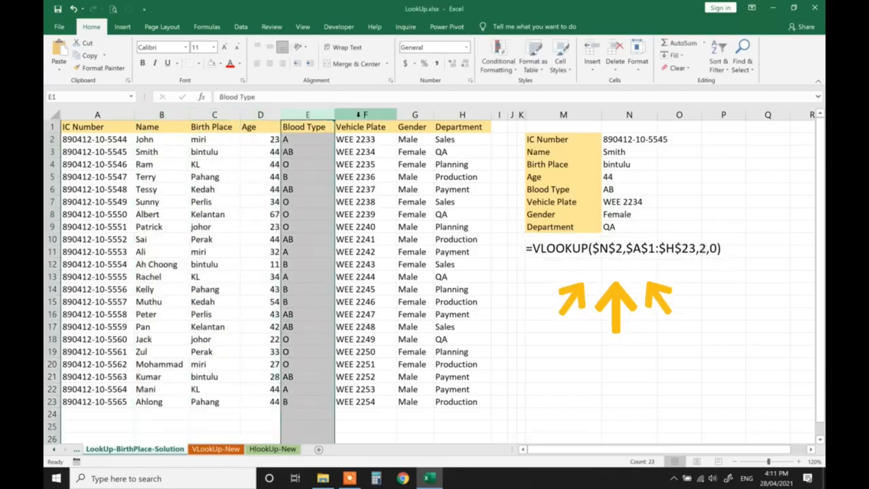
click(365, 114)
click(415, 114)
click(462, 114)
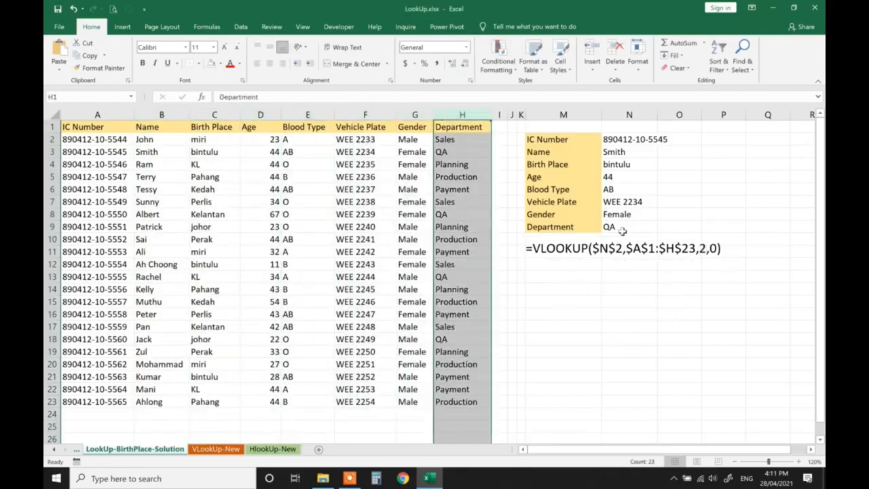
click(584, 289)
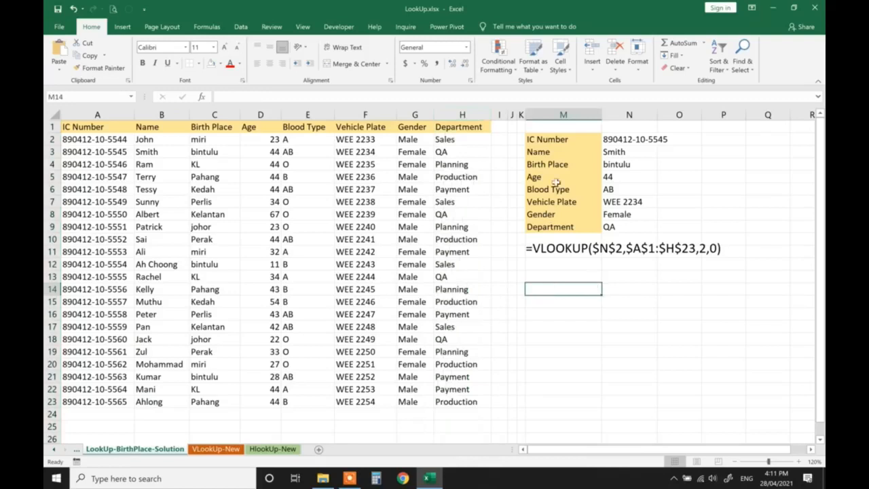
- Change the IC number in N2 to the one in row 14 by replacing its last two digits
click(622, 138)
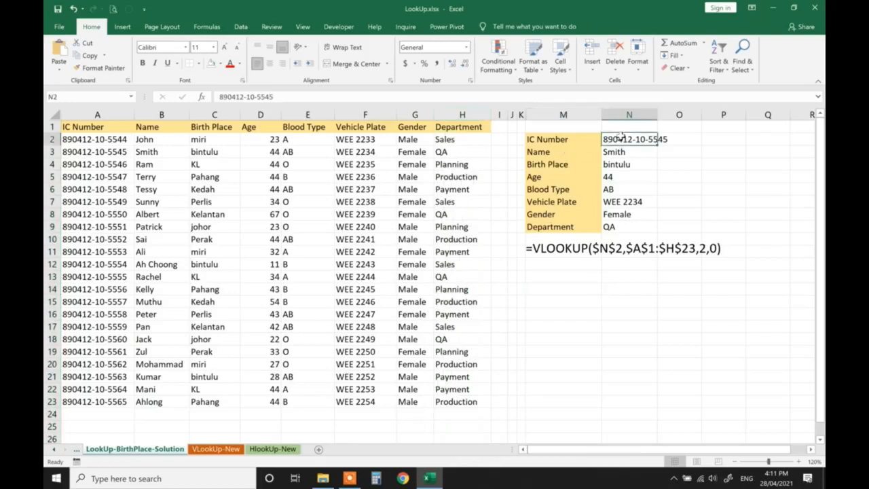
click(336, 97)
key(BackSpace)
key(BackSpace)
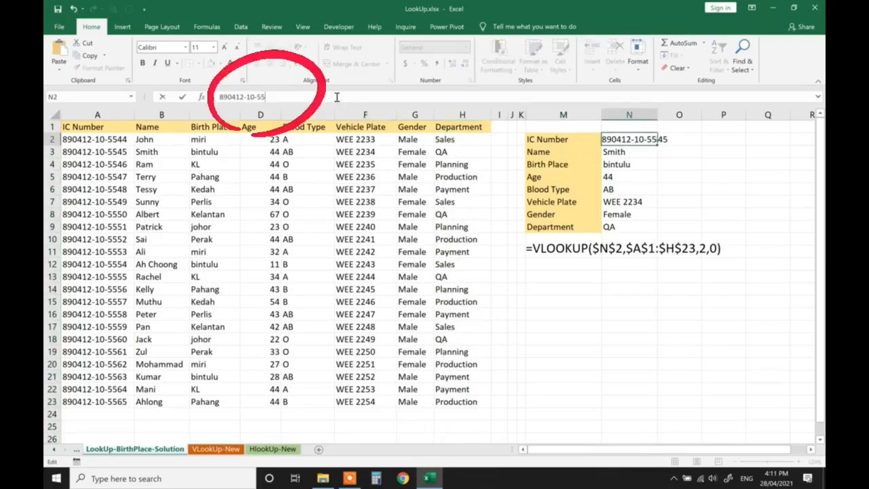
text(56)
key(Return)
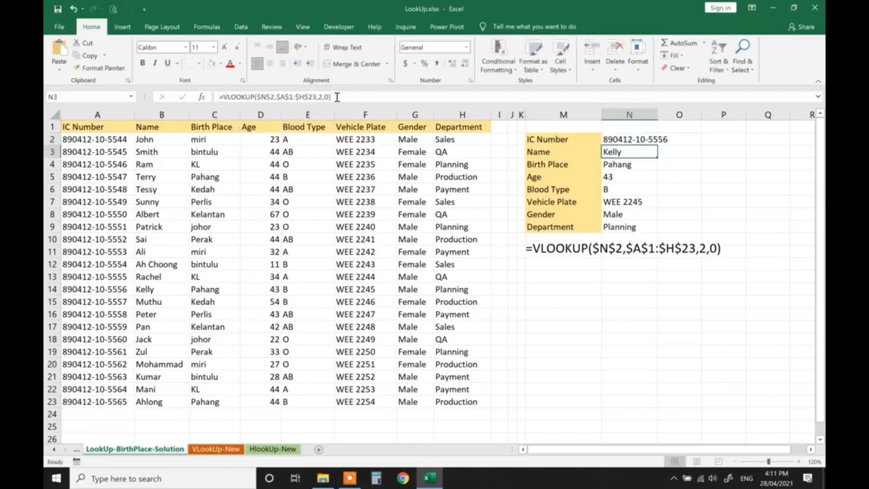
- Review the IC number in N2 and the VLOOKUP formulas in N3 through N9, checking each field's result and column index
key(Up)
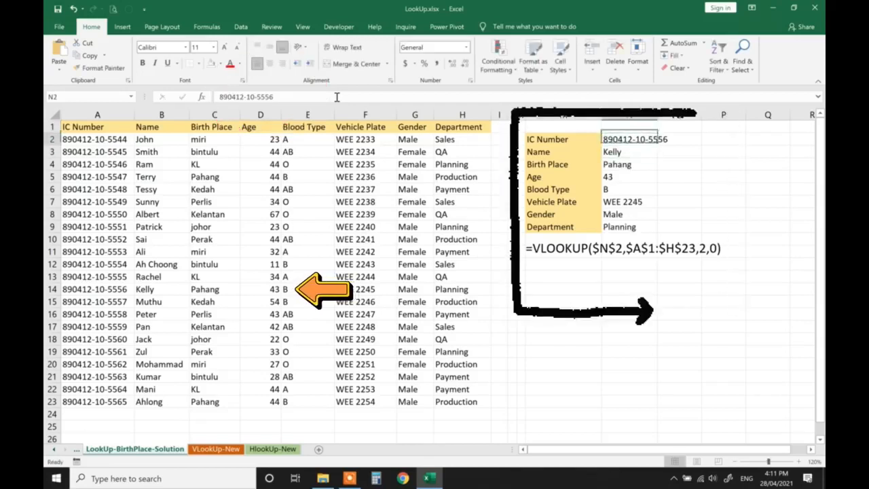
key(Down)
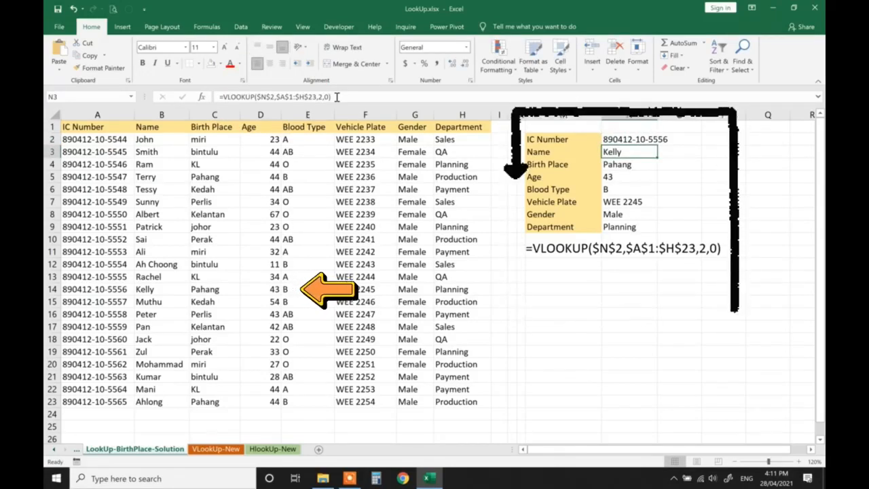
key(Down)
key(Down)
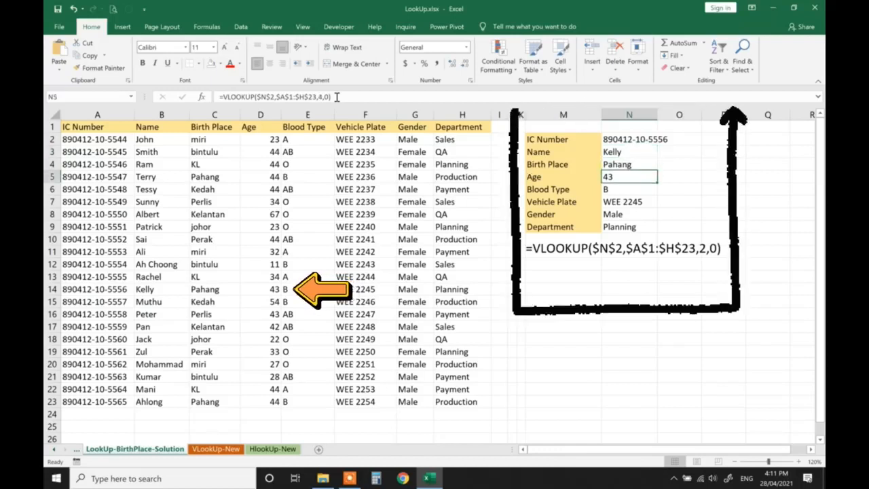
key(Down)
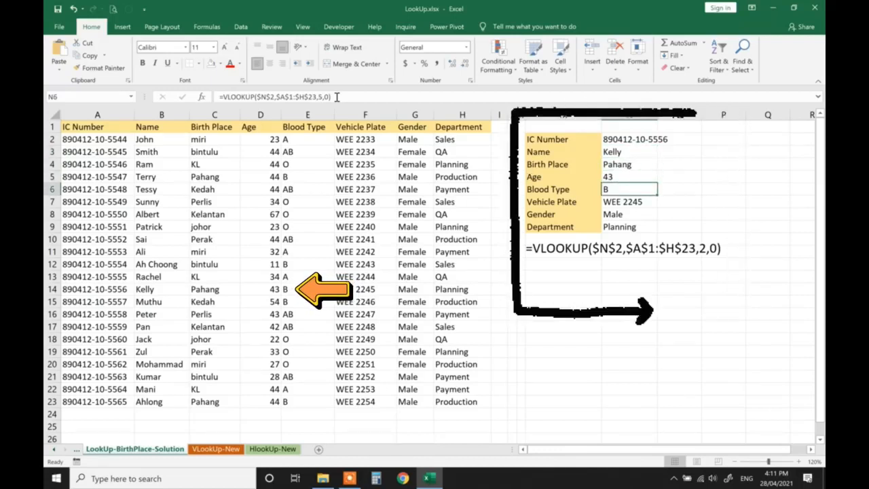
key(Down)
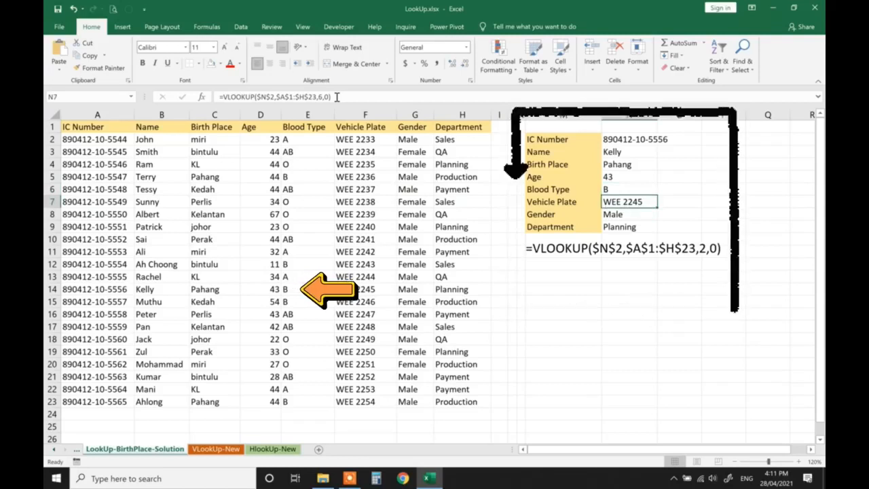
key(Down)
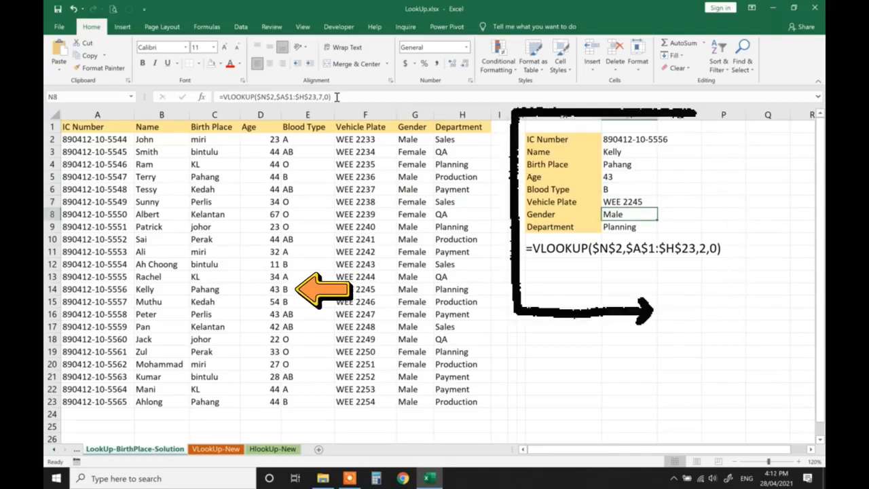
key(Down)
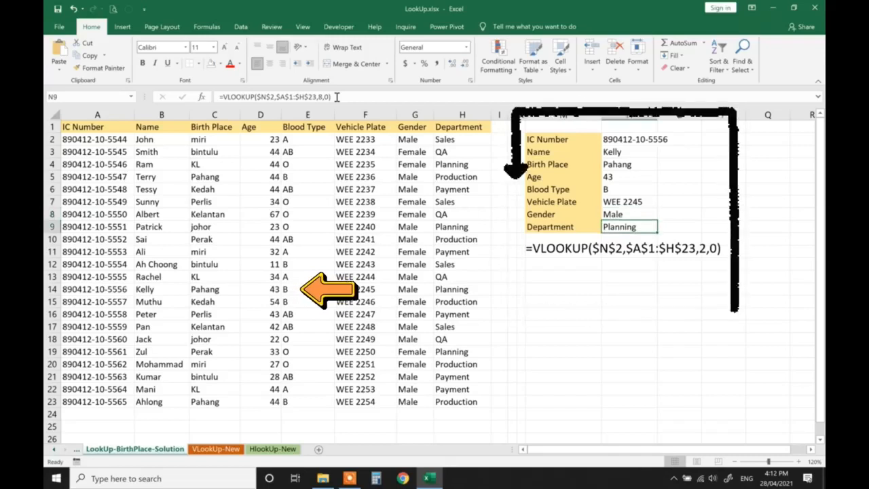
- Fill the table records in A14:H14 and A21:H21 with light green
drag(110, 289, 466, 291)
click(220, 63)
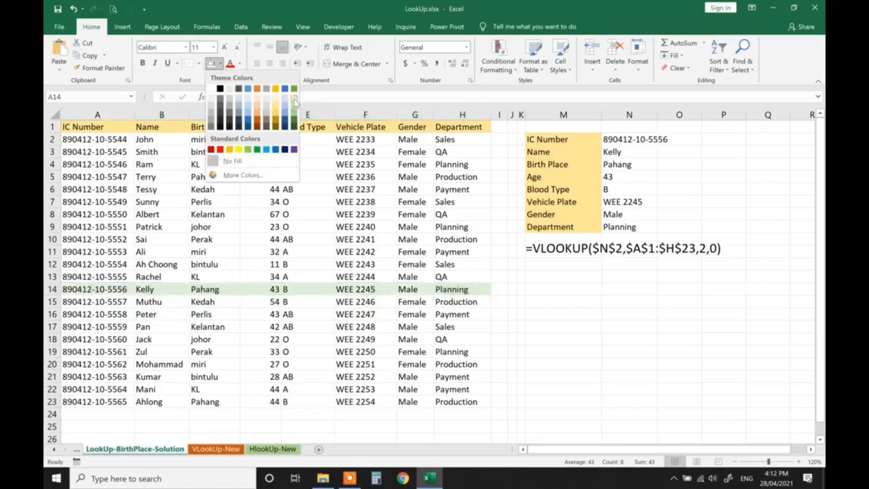
click(294, 99)
click(403, 353)
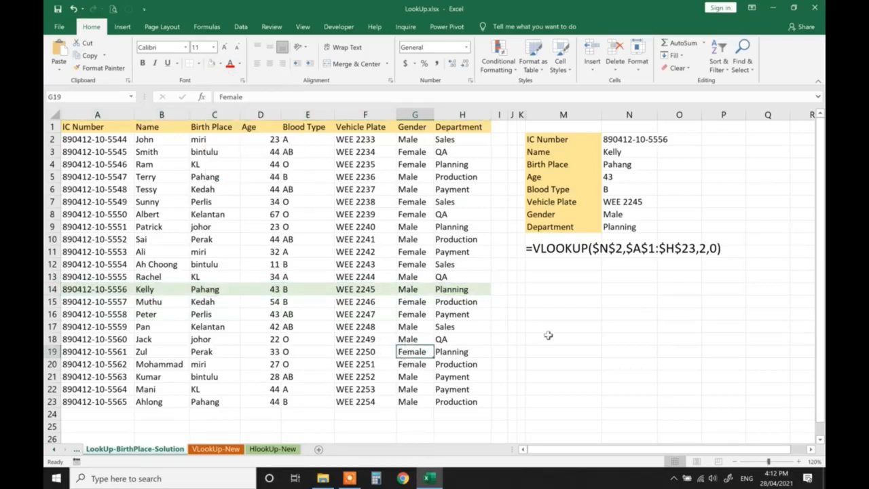
drag(109, 377, 465, 377)
click(214, 65)
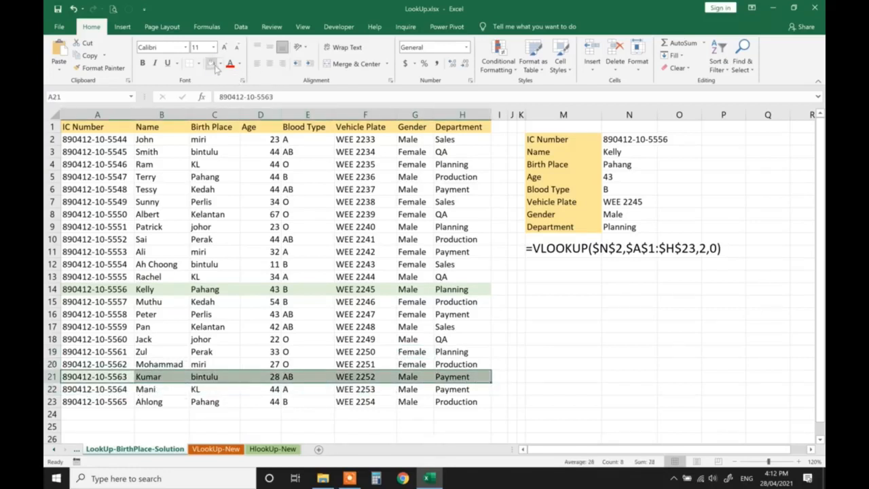
- Change the IC number in N2 to the one in row 21 by replacing its last two digits
click(636, 139)
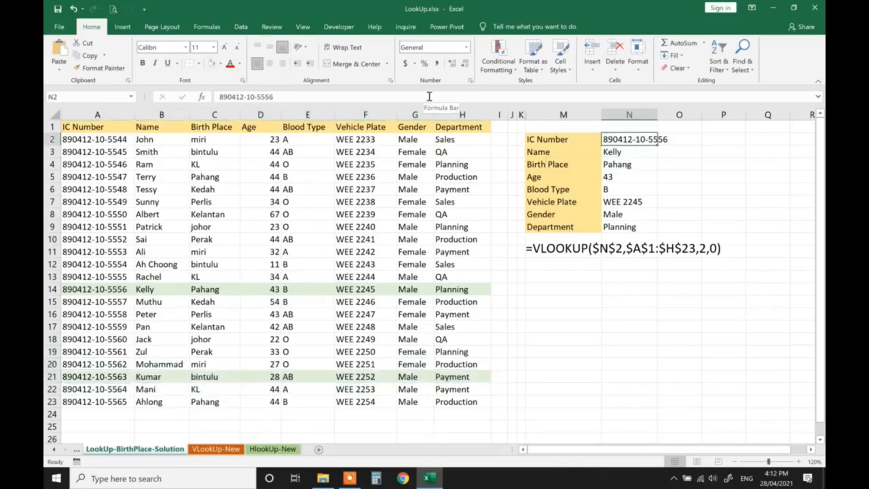
click(429, 96)
key(BackSpace)
key(BackSpace)
text(63)
click(547, 277)
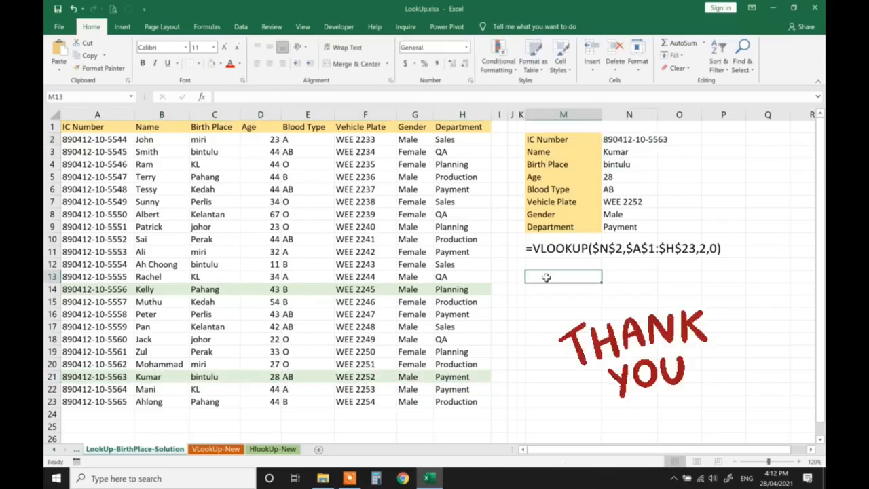